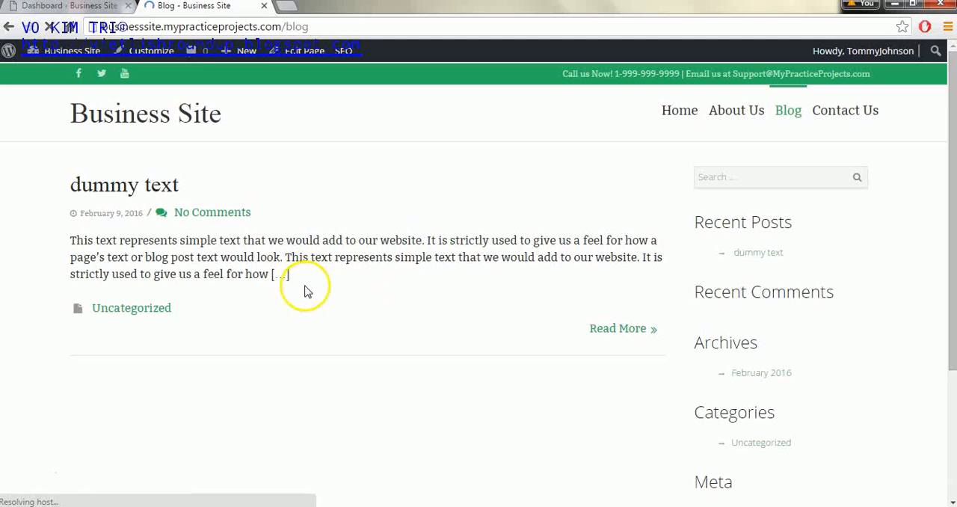
- Start a new blog post from the site's dashboard and title it "Blog Post 1"
{"action": "left_click", "coordinate": [51, 8]}
{"action": "mouse_move", "coordinate": [59, 166]}
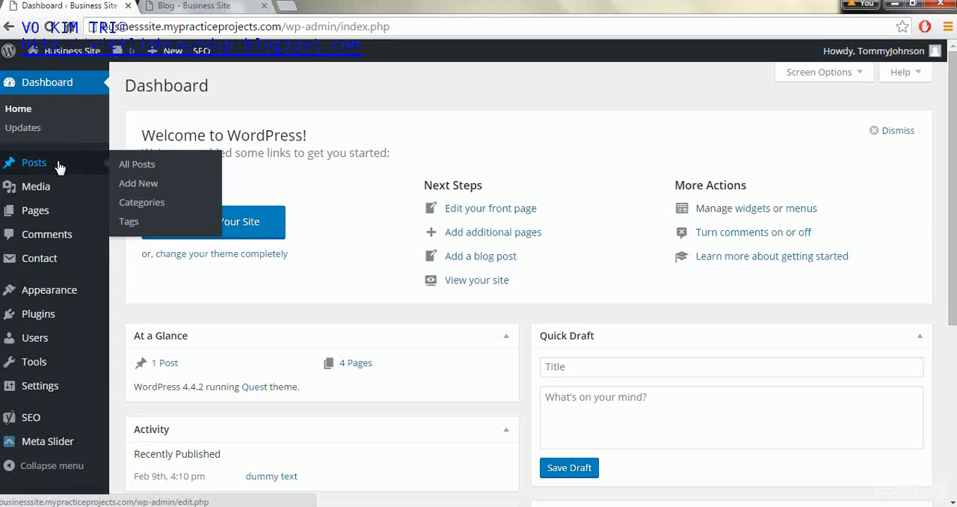
{"action": "left_click", "coordinate": [138, 184]}
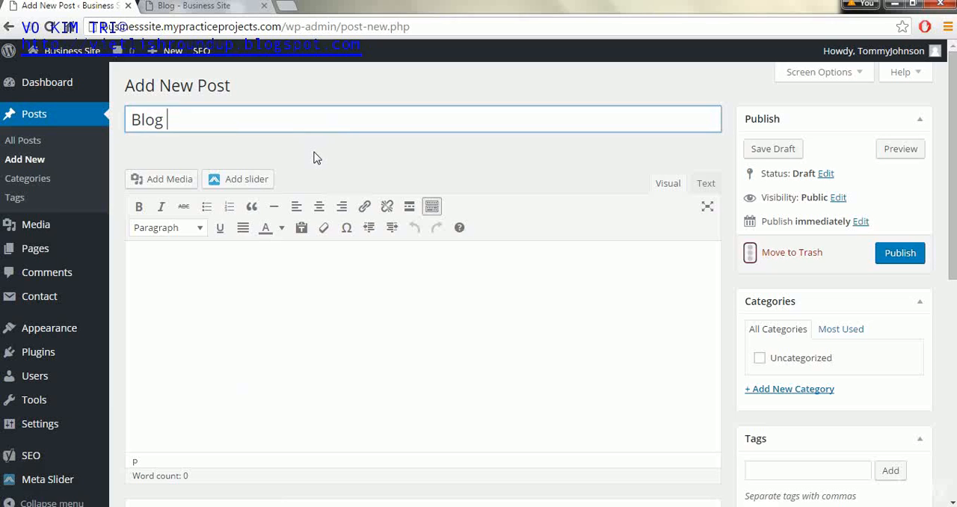
{"action": "left_click", "coordinate": [284, 450]}
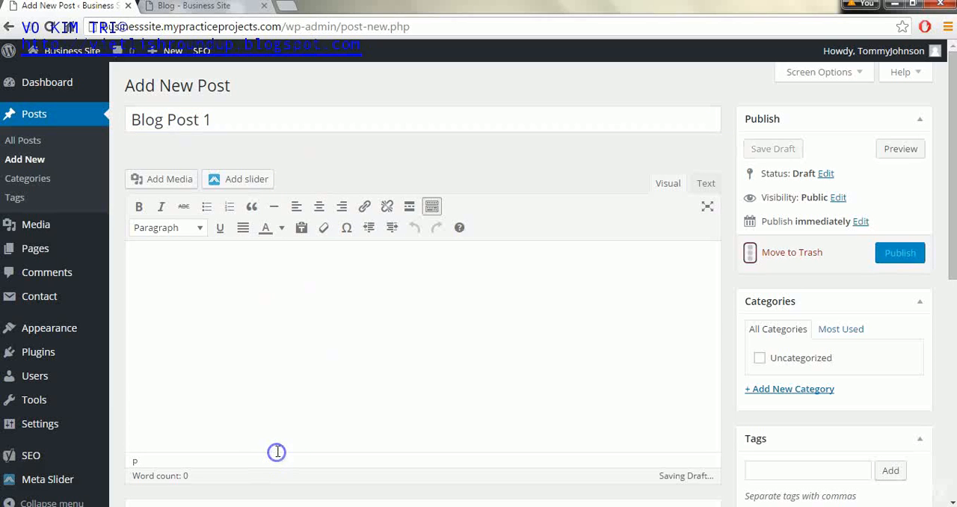
- Switch to the Word document, copy the three text sections below the BLOG POST #1 heading, and paste them into the post body in the browser
{"action": "left_click", "coordinate": [299, 506]}
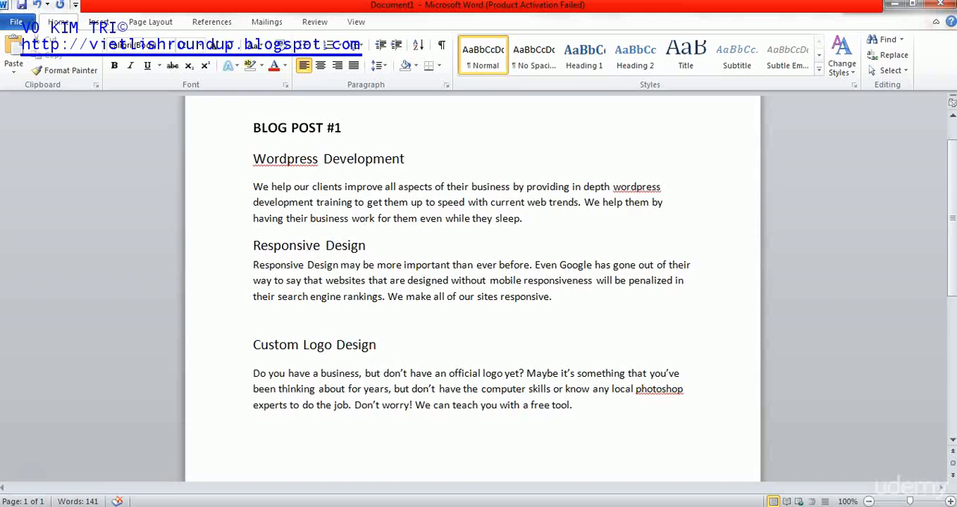
{"action": "left_click_drag", "start_coordinate": [618, 423], "coordinate": [252, 162]}
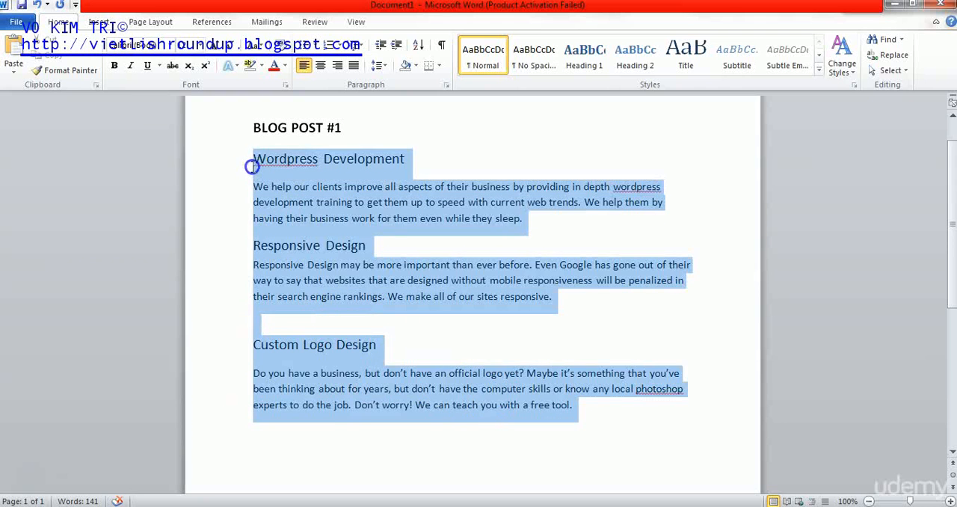
{"action": "right_click", "coordinate": [334, 203]}
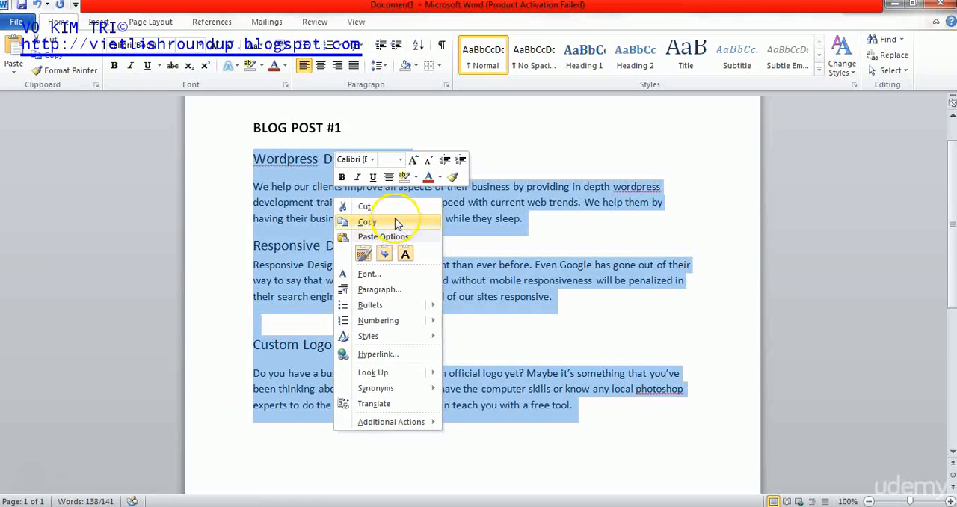
{"action": "left_click", "coordinate": [352, 218]}
{"action": "left_click", "coordinate": [896, 8]}
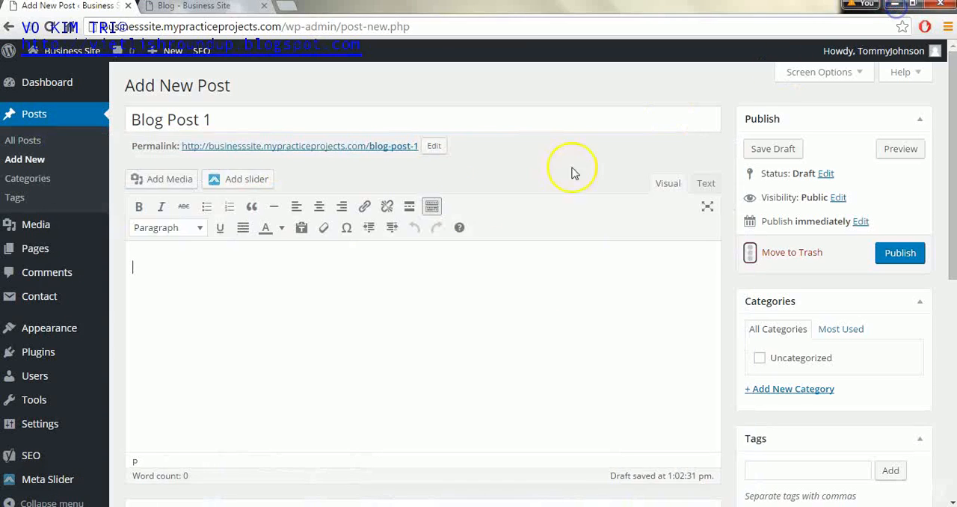
{"action": "key", "text": "ctrl+v"}
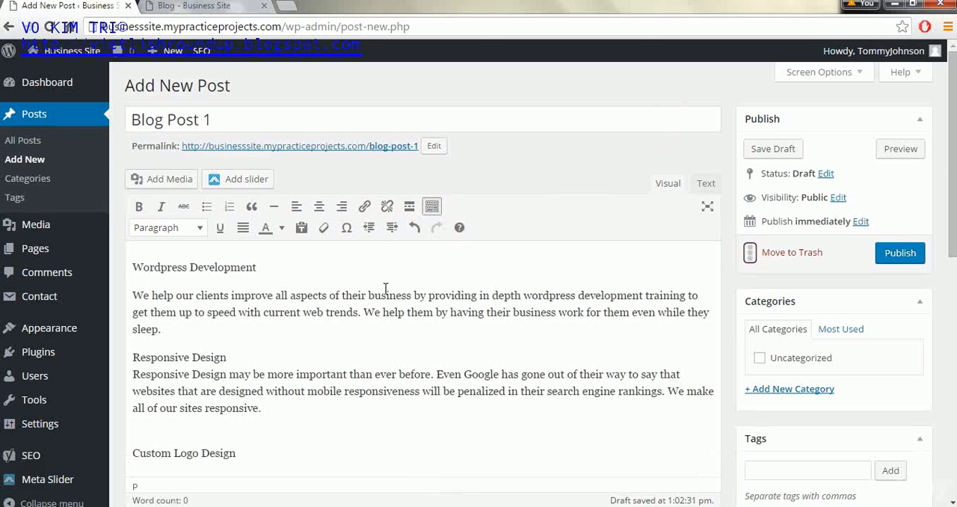
- Set the post's Yoast SEO focus keyword to "wordpress"
{"action": "left_click_drag", "start_coordinate": [948, 150], "coordinate": [951, 344]}
{"action": "left_click", "coordinate": [268, 384]}
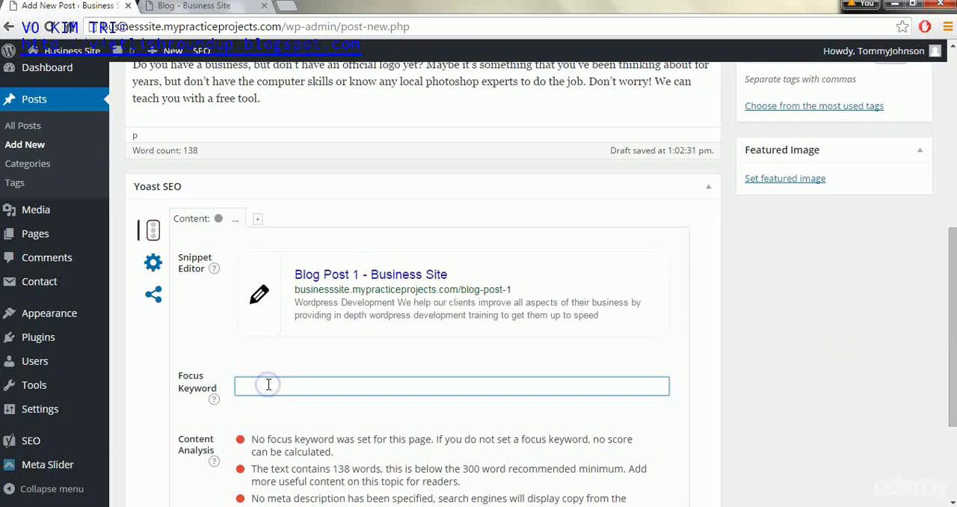
{"action": "type", "text": "wordpress"}
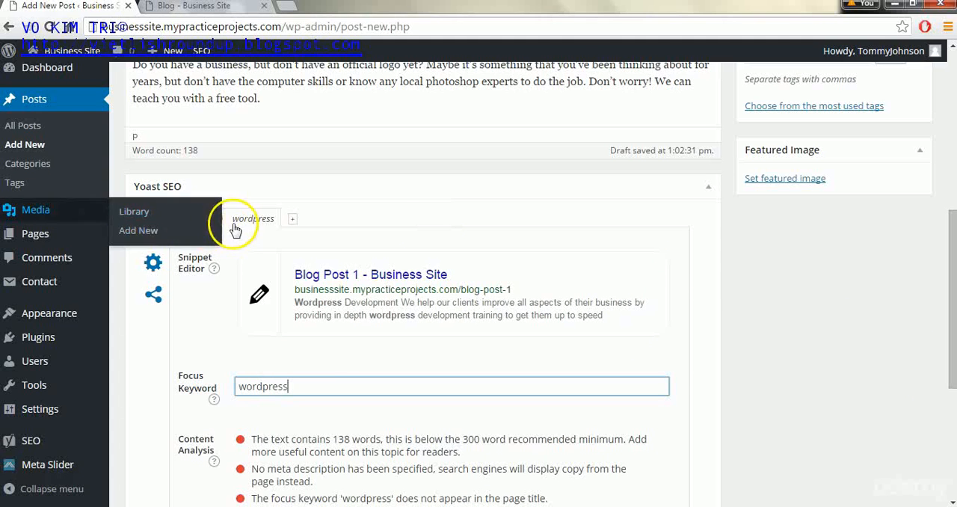
- Clear the Yoast SEO focus keyword and enter "wordpress" again
{"action": "key", "text": "BackSpace"}
{"action": "key", "text": "BackSpace"}
{"action": "key", "text": "BackSpace"}
{"action": "key", "text": "BackSpace"}
{"action": "key", "text": "BackSpace"}
{"action": "key", "text": "BackSpace"}
{"action": "key", "text": "BackSpace"}
{"action": "key", "text": "BackSpace"}
{"action": "key", "text": "BackSpace"}
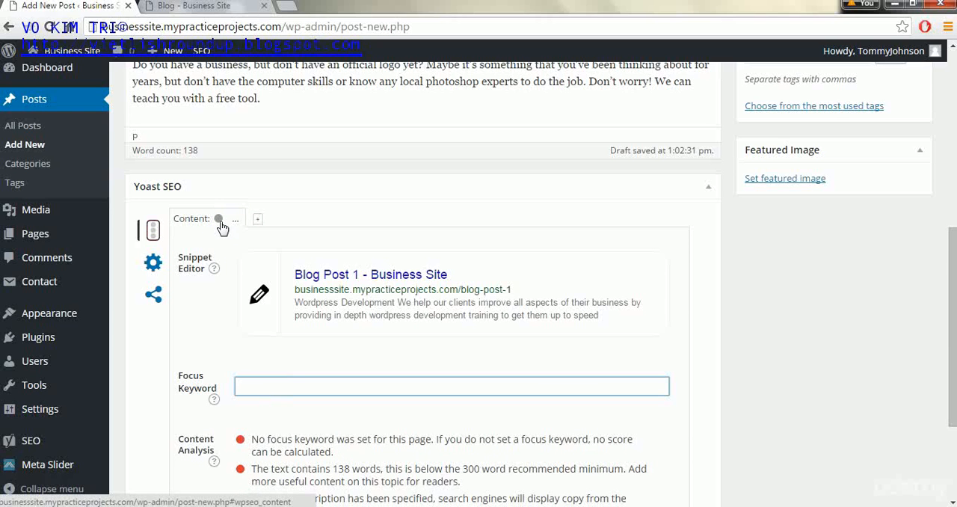
{"action": "type", "text": "wordpress"}
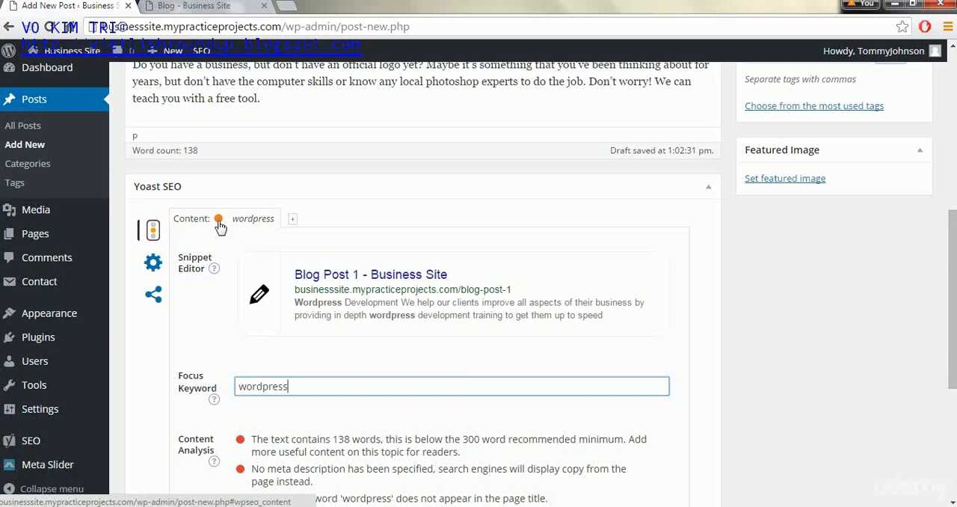
- Create a new category named "farm" and assign it to the post
{"action": "left_click_drag", "start_coordinate": [952, 268], "coordinate": [953, 107]}
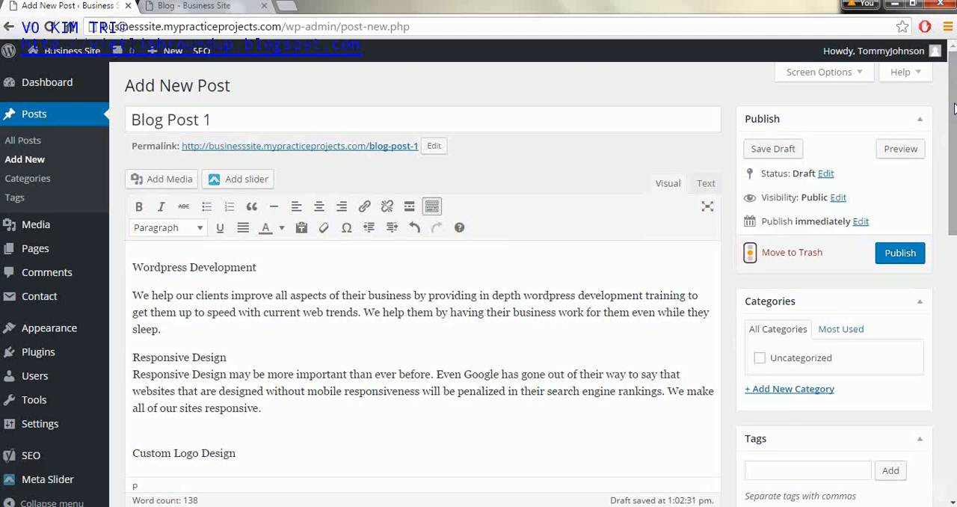
{"action": "left_click_drag", "start_coordinate": [953, 107], "coordinate": [952, 175]}
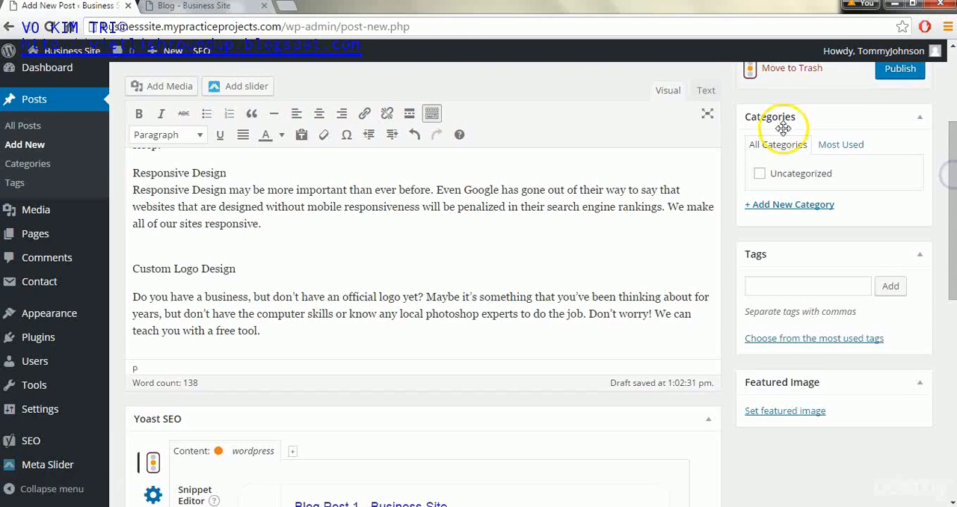
{"action": "left_click", "coordinate": [760, 205]}
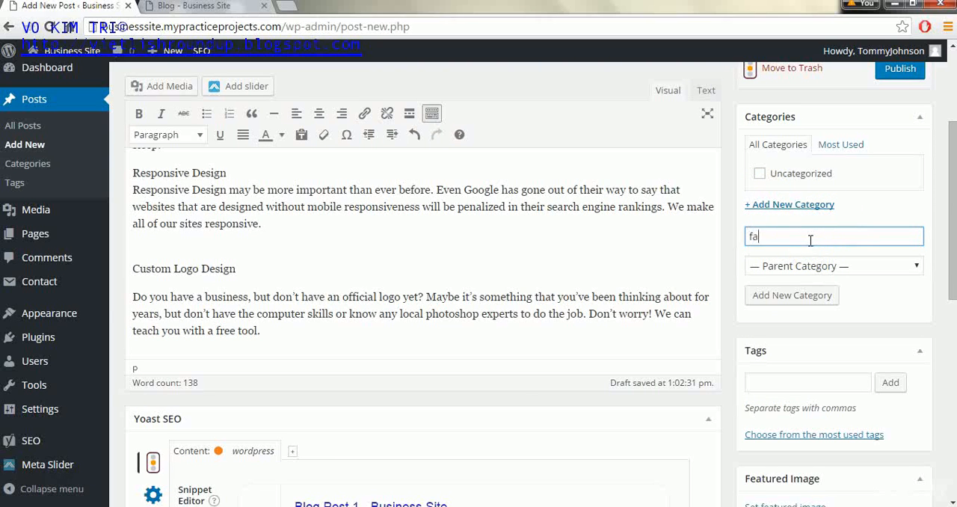
{"action": "left_click", "coordinate": [799, 295]}
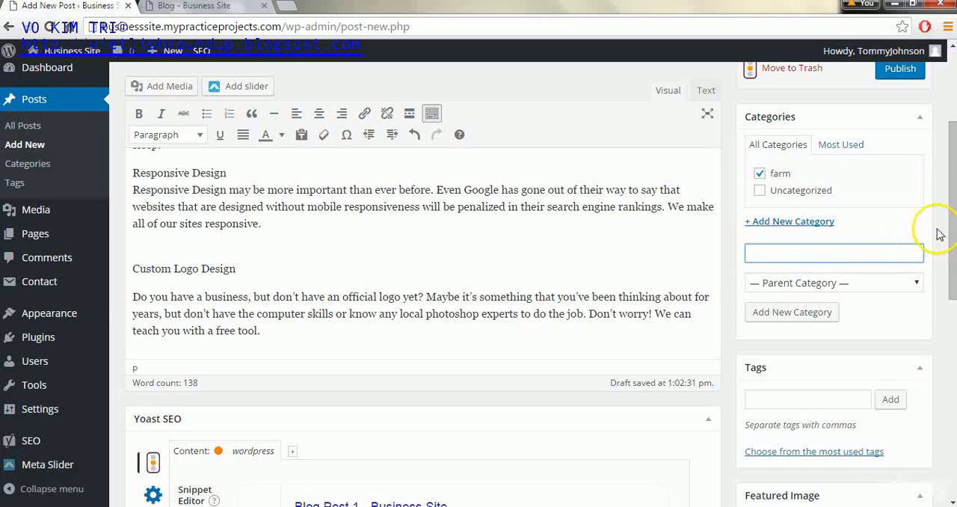
{"action": "left_click_drag", "start_coordinate": [952, 214], "coordinate": [952, 232]}
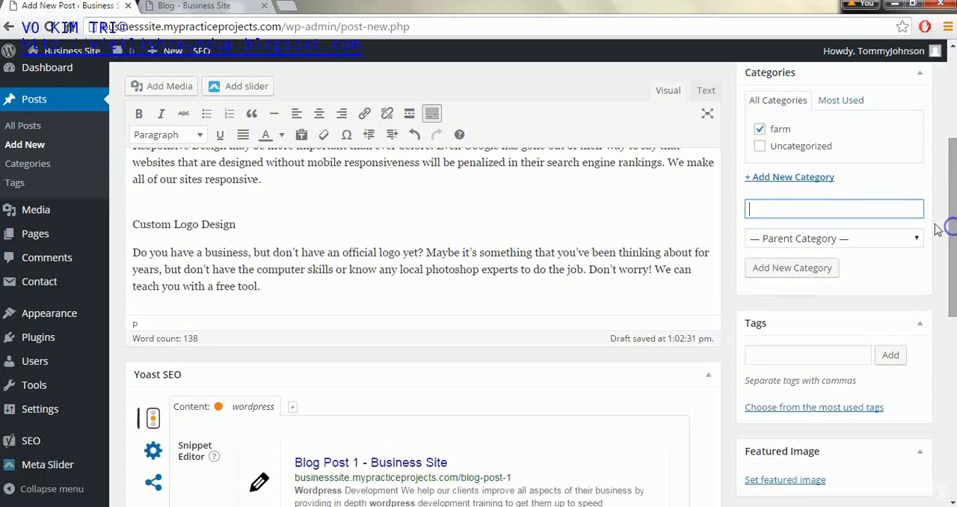
{"action": "left_click", "coordinate": [759, 130]}
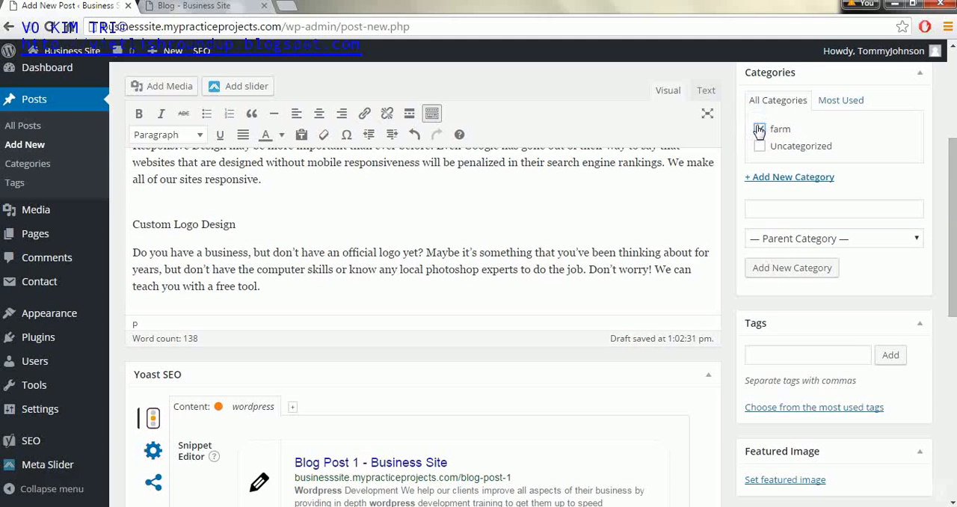
- Add the tag "farmland" to the post
{"action": "left_click_drag", "start_coordinate": [952, 145], "coordinate": [943, 228]}
{"action": "left_click", "coordinate": [833, 198]}
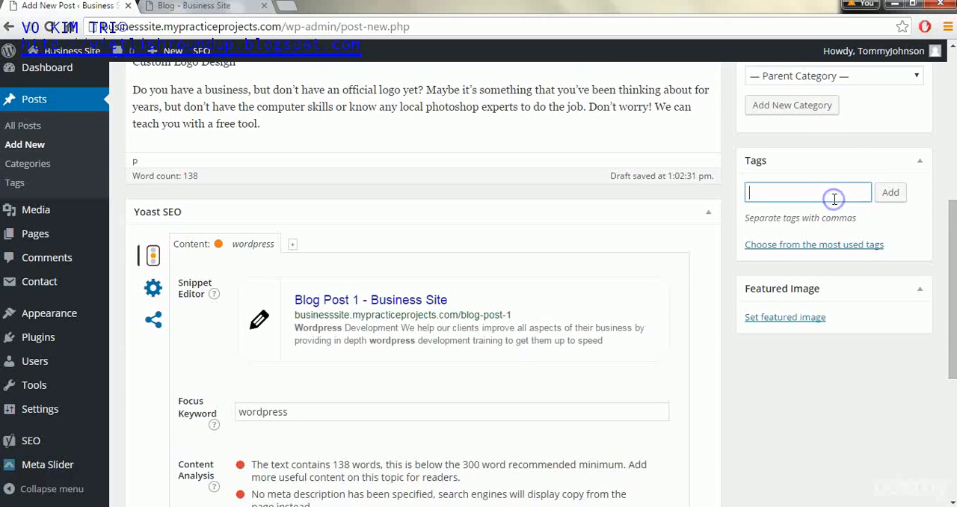
{"action": "left_click", "coordinate": [890, 192]}
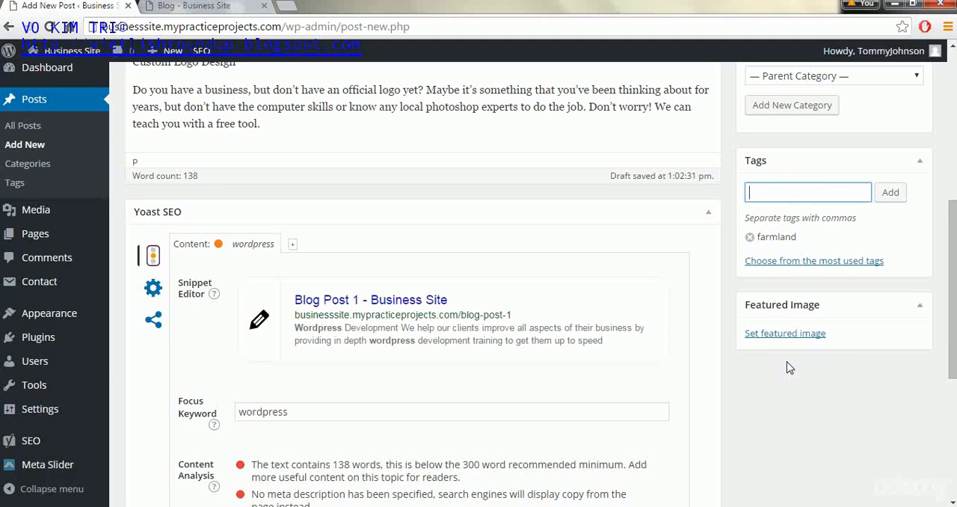
- Set the green farmland photo landscape-176602_1920.jpg from the media library as the featured image and publish the post
{"action": "left_click", "coordinate": [786, 338]}
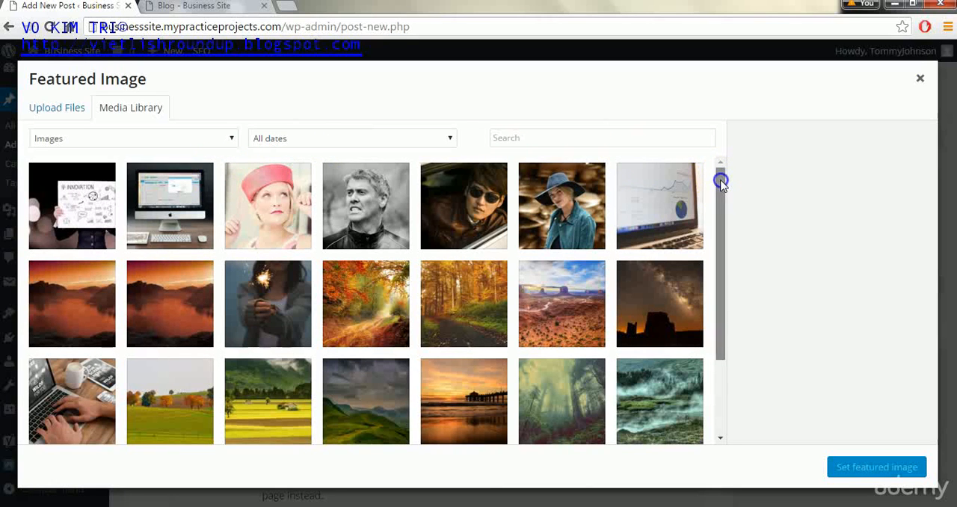
{"action": "left_click_drag", "start_coordinate": [720, 179], "coordinate": [715, 231]}
{"action": "left_click", "coordinate": [273, 319]}
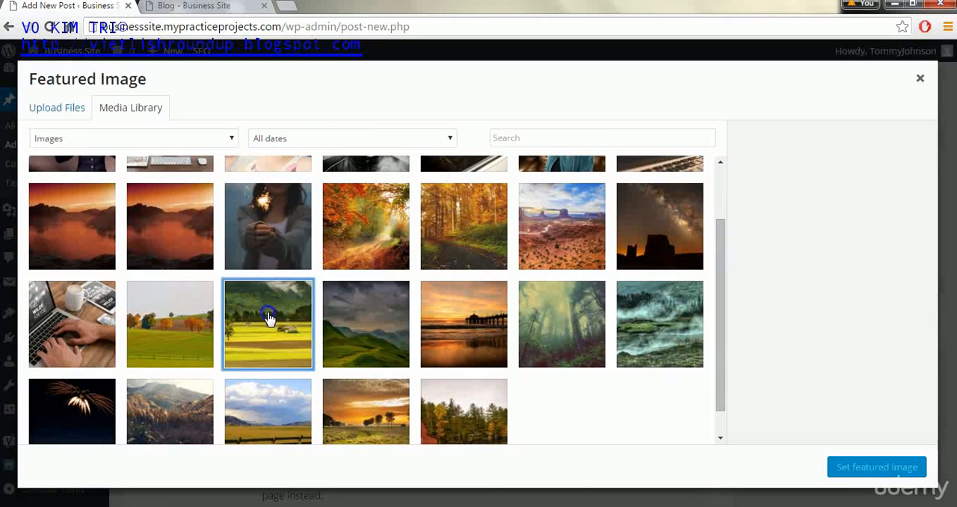
{"action": "left_click", "coordinate": [850, 467]}
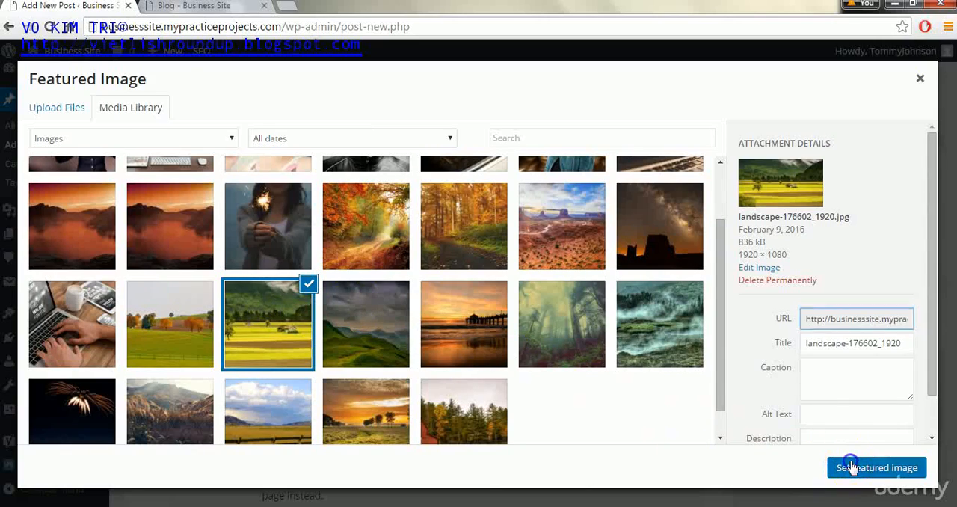
{"action": "left_click_drag", "start_coordinate": [954, 215], "coordinate": [948, 75]}
{"action": "left_click", "coordinate": [889, 227]}
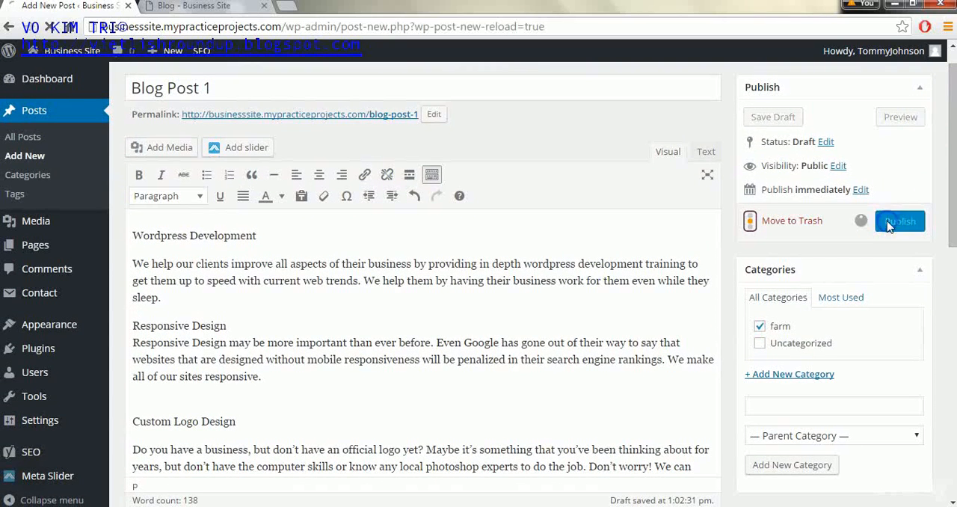
- Reload the live Blog page and review the new post's image, excerpt, category, tag and sidebar entries
{"action": "left_click", "coordinate": [217, 13]}
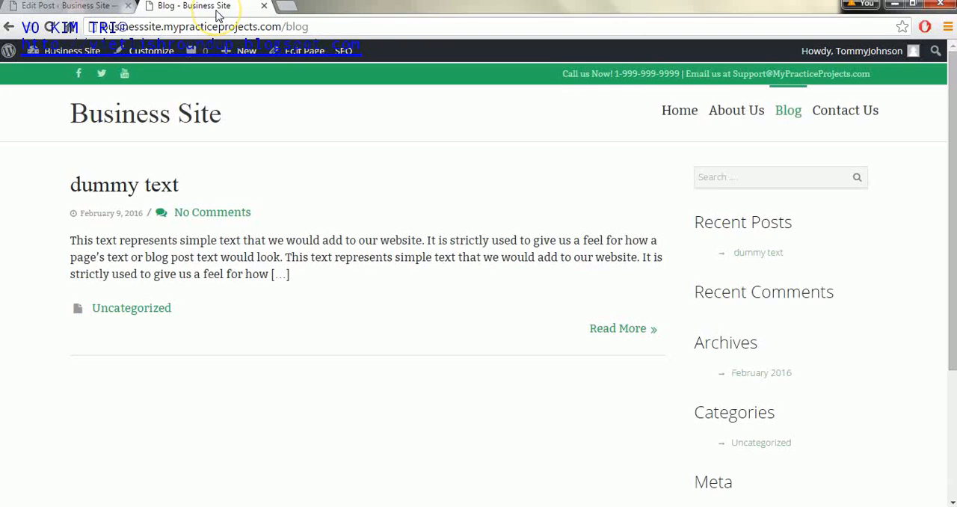
{"action": "left_click", "coordinate": [45, 27]}
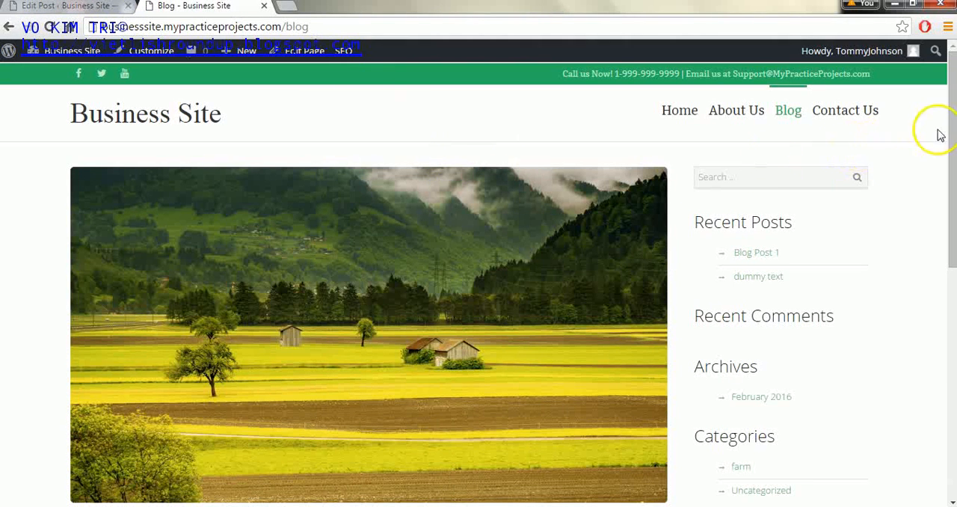
{"action": "left_click_drag", "start_coordinate": [948, 122], "coordinate": [951, 247]}
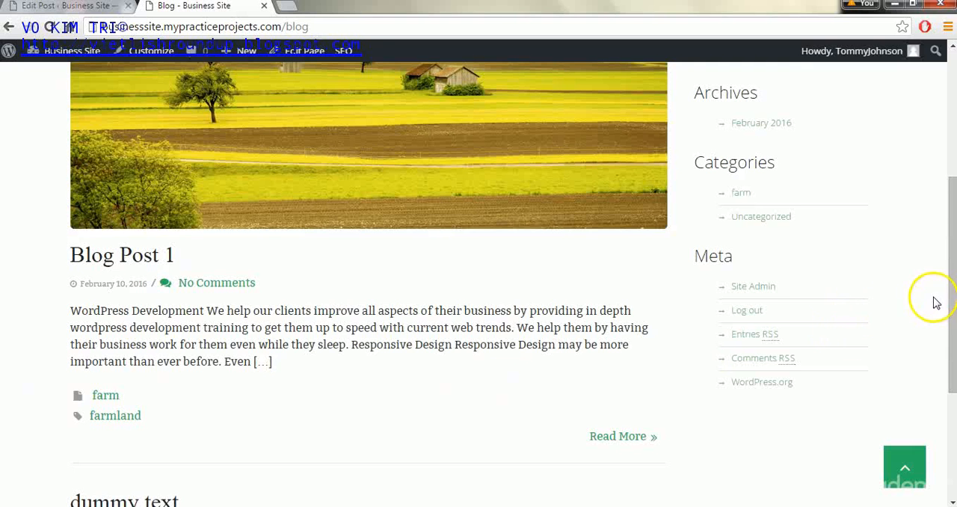
{"action": "left_click_drag", "start_coordinate": [953, 282], "coordinate": [936, 203]}
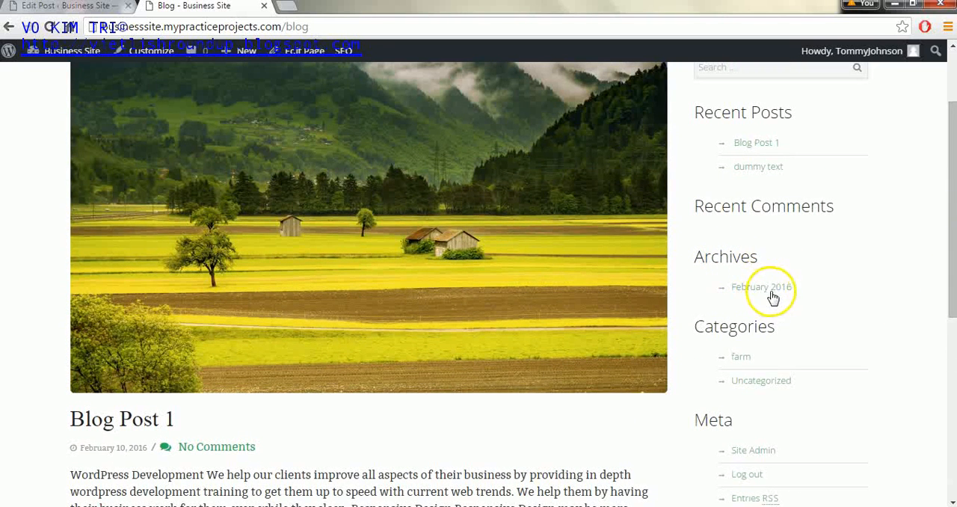
{"action": "left_click_drag", "start_coordinate": [948, 250], "coordinate": [942, 154]}
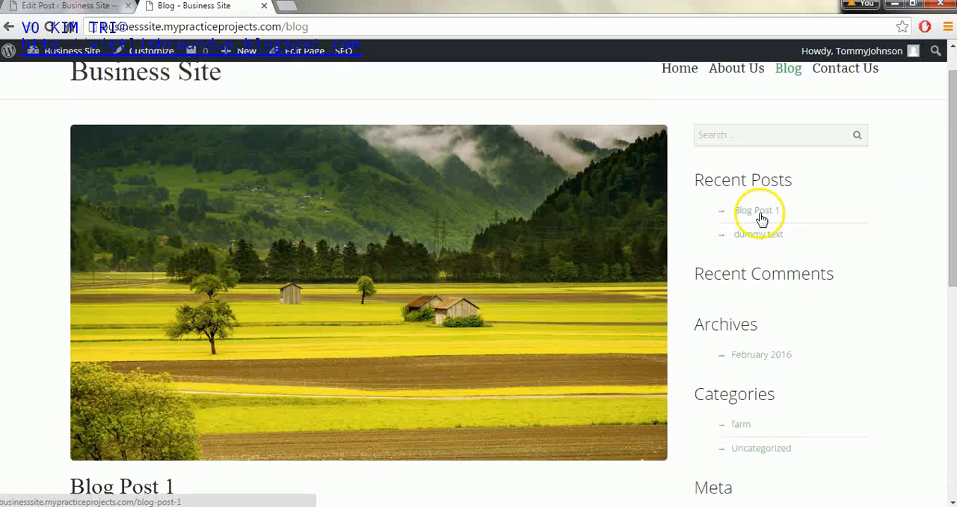
{"action": "left_click_drag", "start_coordinate": [952, 179], "coordinate": [942, 67]}
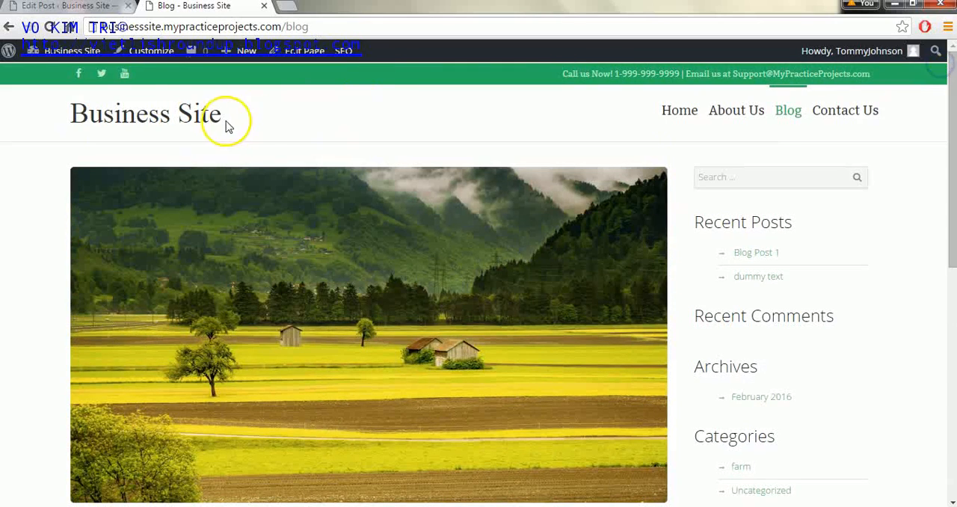
- Create another post titled "Blog Post 2" and paste the same copied text into its body
{"action": "left_click", "coordinate": [43, 8]}
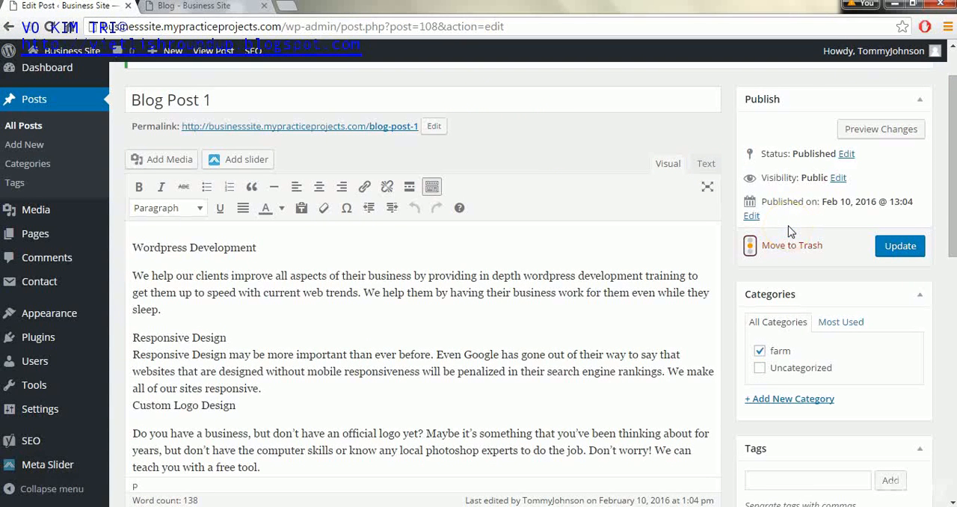
{"action": "left_click", "coordinate": [33, 143]}
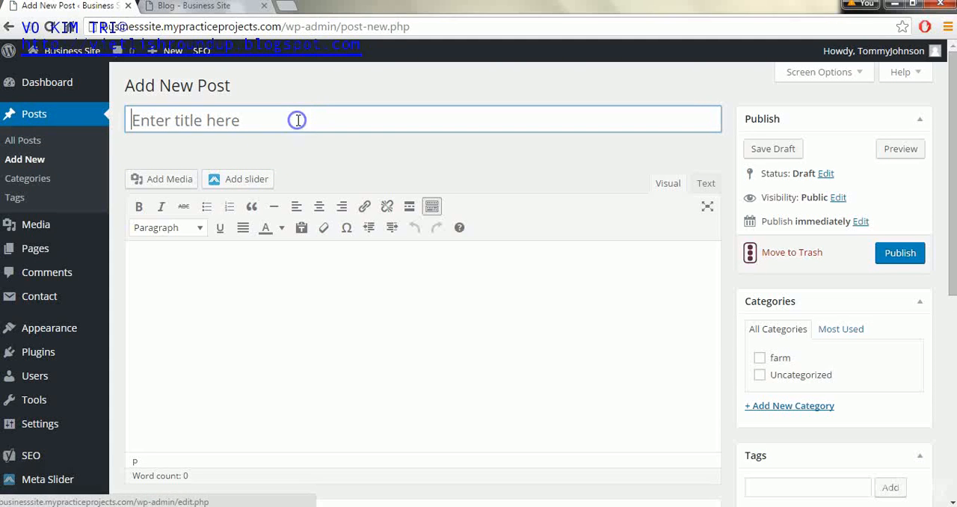
{"action": "type", "text": "Blog Post 2"}
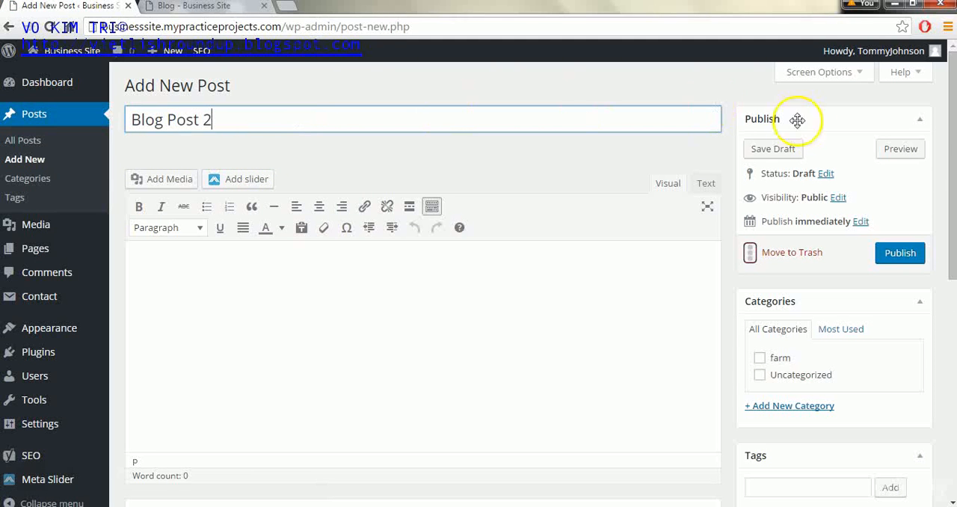
{"action": "left_click", "coordinate": [464, 378]}
{"action": "key", "text": "ctrl+v"}
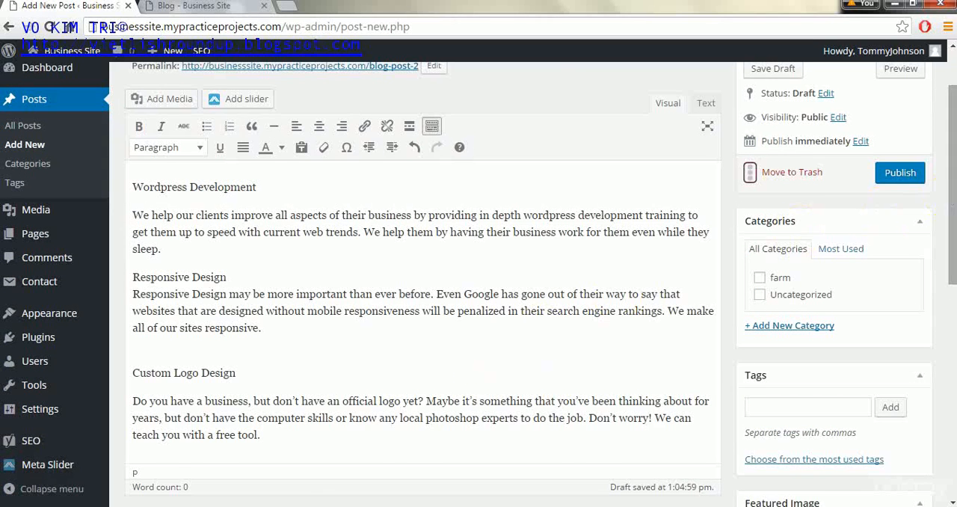
- Add the existing tag "farmland" to Blog Post 2
{"action": "left_click_drag", "start_coordinate": [951, 200], "coordinate": [939, 310]}
{"action": "left_click", "coordinate": [953, 250]}
{"action": "left_click_drag", "start_coordinate": [952, 251], "coordinate": [952, 180]}
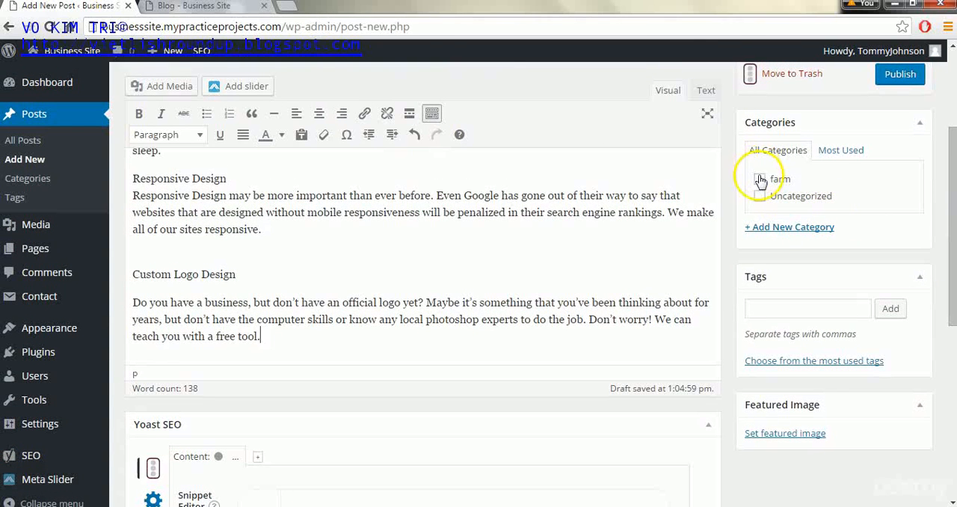
{"action": "left_click", "coordinate": [789, 314]}
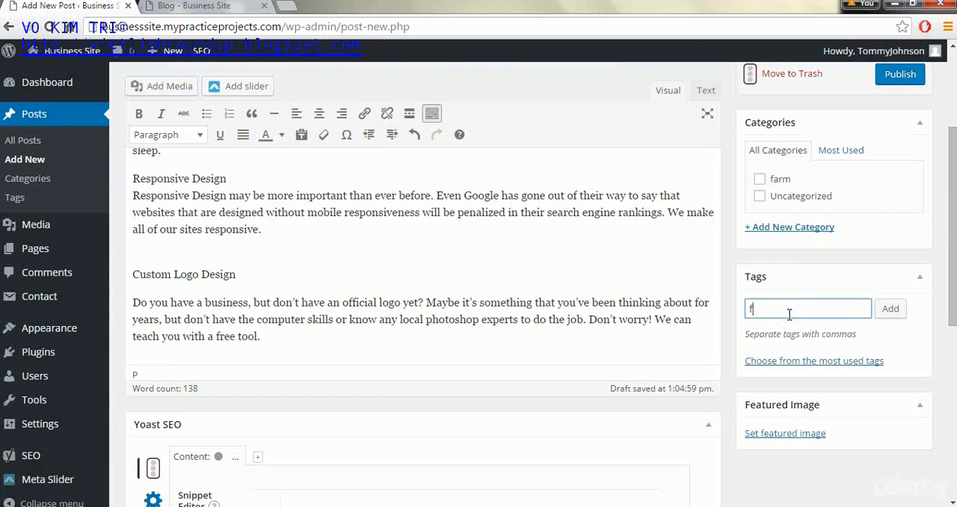
{"action": "type", "text": "farmland"}
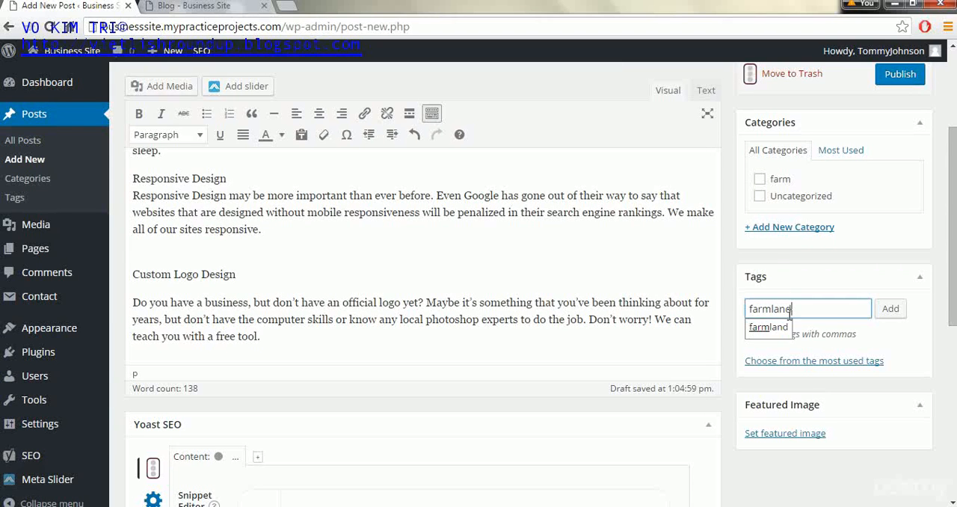
{"action": "left_click", "coordinate": [891, 308]}
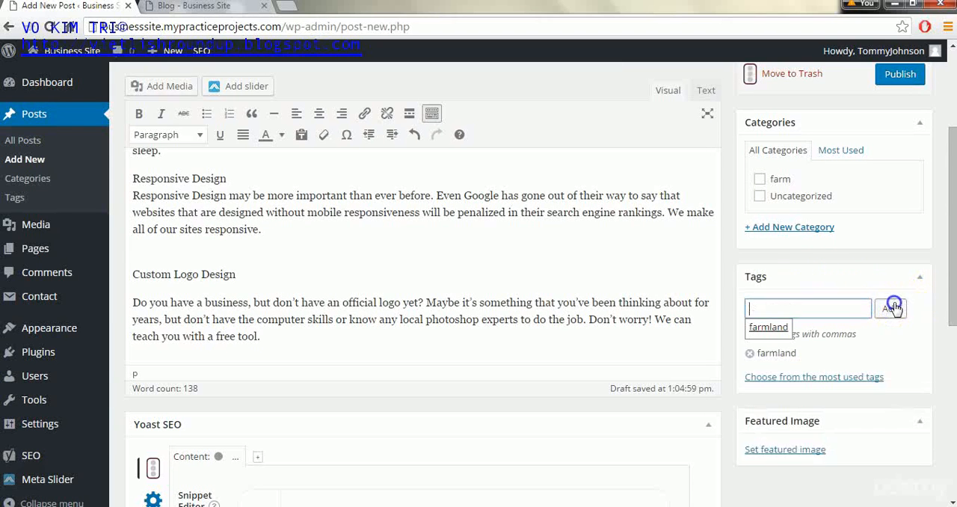
- Set the red barn photo barn-1031613.jpg from the media library as Blog Post 2's featured image and publish the post
{"action": "left_click", "coordinate": [781, 451]}
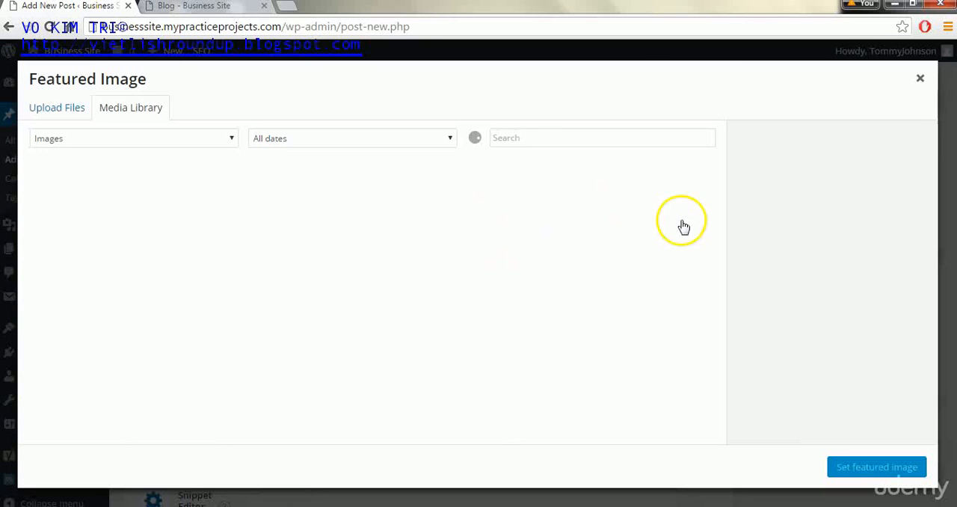
{"action": "left_click_drag", "start_coordinate": [716, 239], "coordinate": [715, 271]}
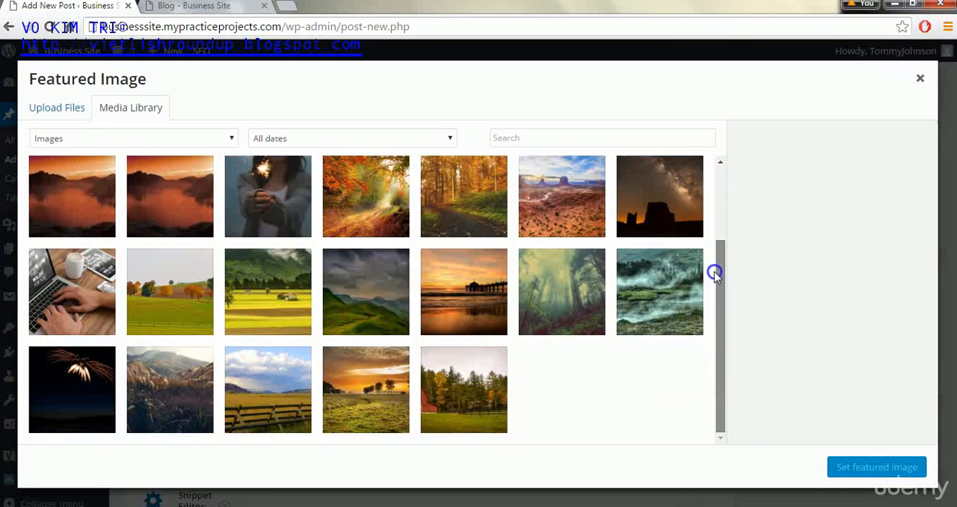
{"action": "left_click", "coordinate": [493, 368]}
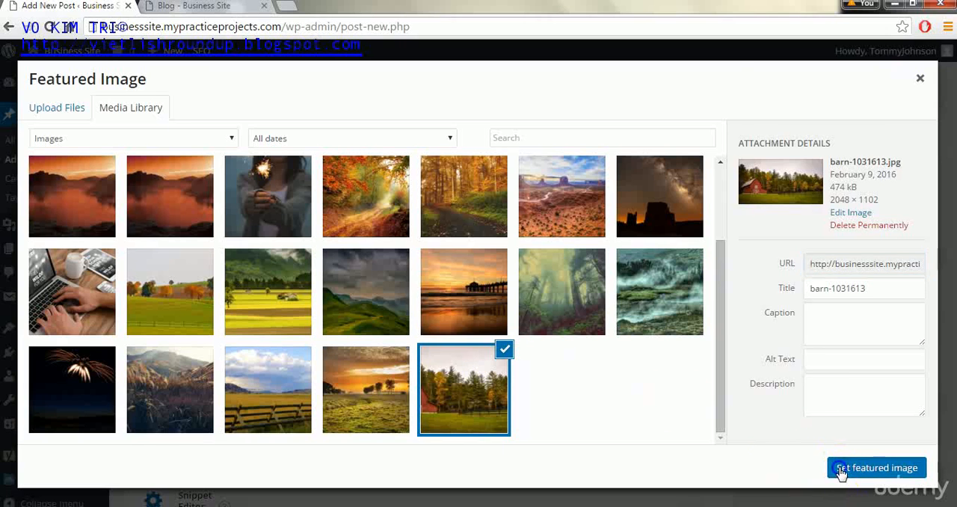
{"action": "left_click", "coordinate": [837, 473]}
{"action": "left_click", "coordinate": [891, 88]}
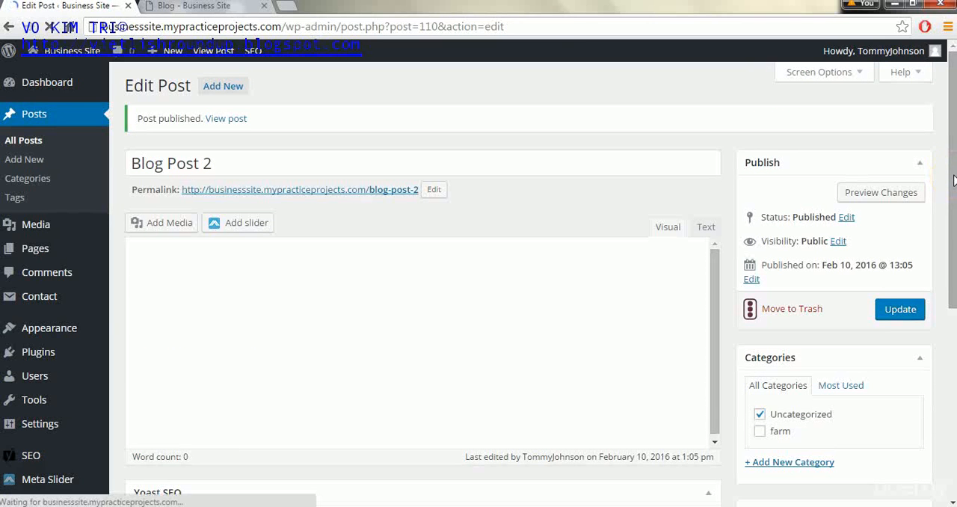
- Open the publication date and time of Blog Post 2 and examine its month, day, year and time fields
{"action": "scroll", "coordinate": [822, 276], "scroll_direction": "down", "scroll_amount": 1}
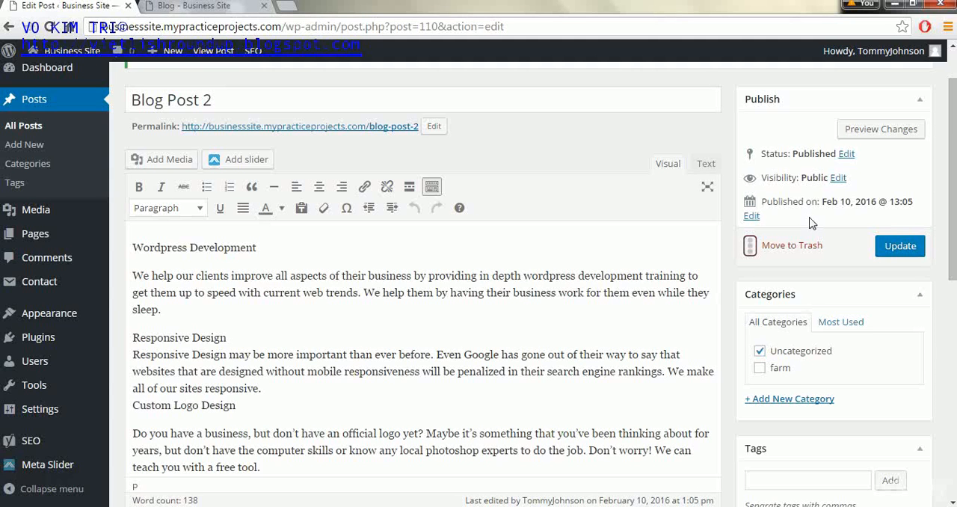
{"action": "left_click", "coordinate": [752, 217]}
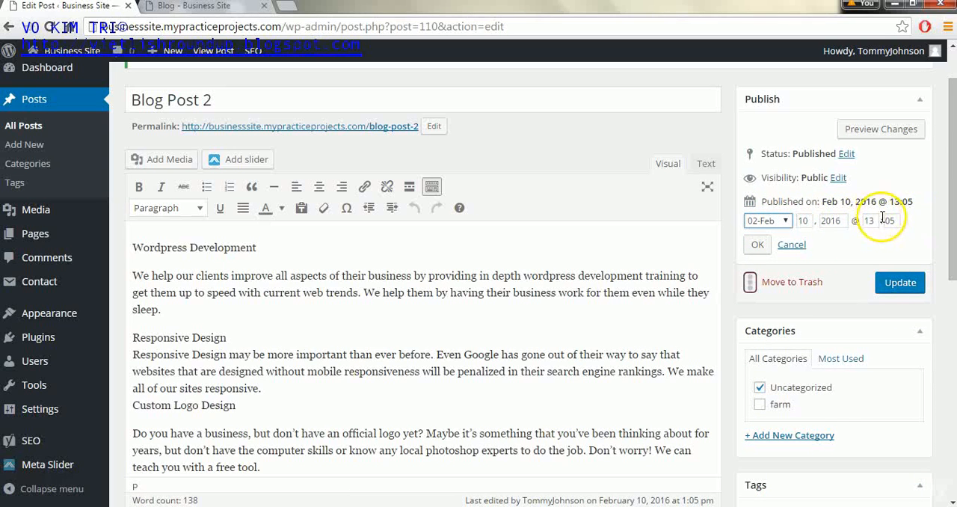
{"action": "mouse_move", "coordinate": [41, 420]}
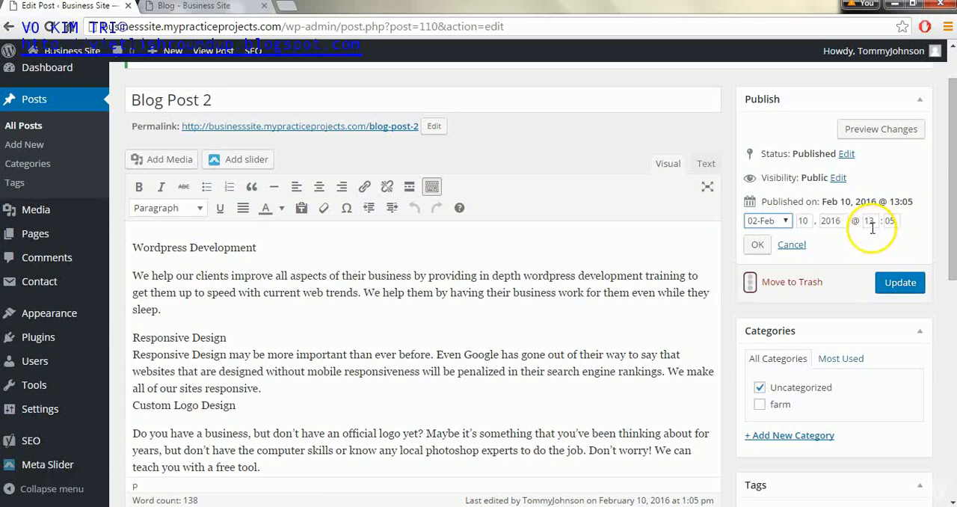
{"action": "left_click", "coordinate": [758, 248]}
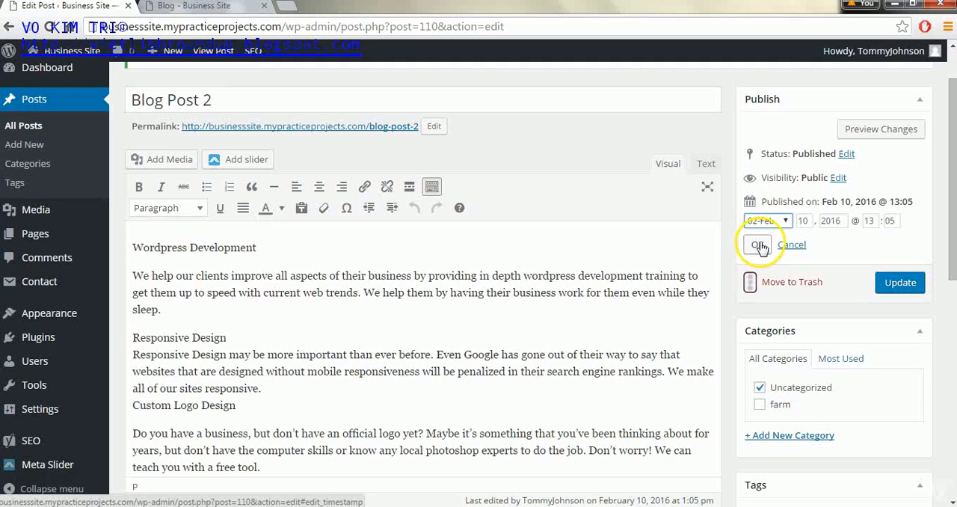
{"action": "left_click", "coordinate": [928, 225]}
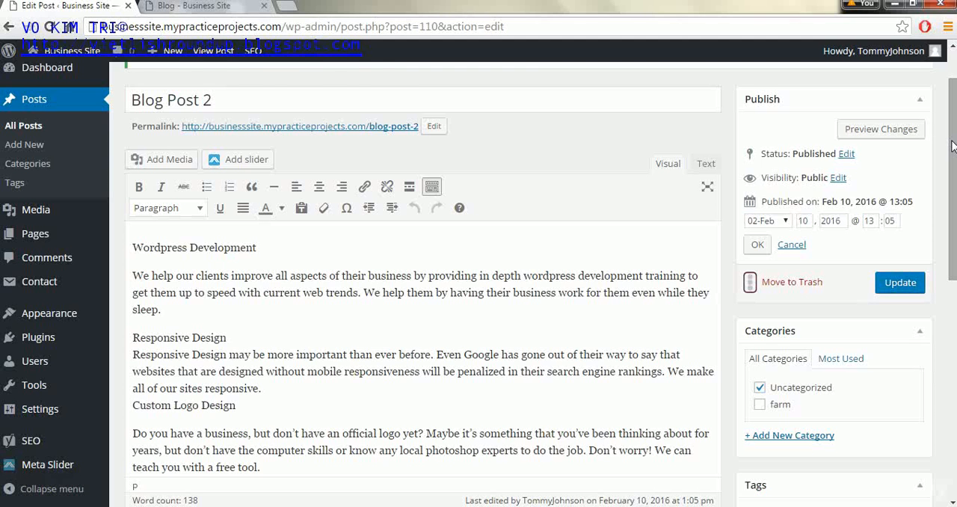
- Reload the live Blog page and check Blog Post 2's featured image, title and Recent Posts entry
{"action": "left_click", "coordinate": [187, 6]}
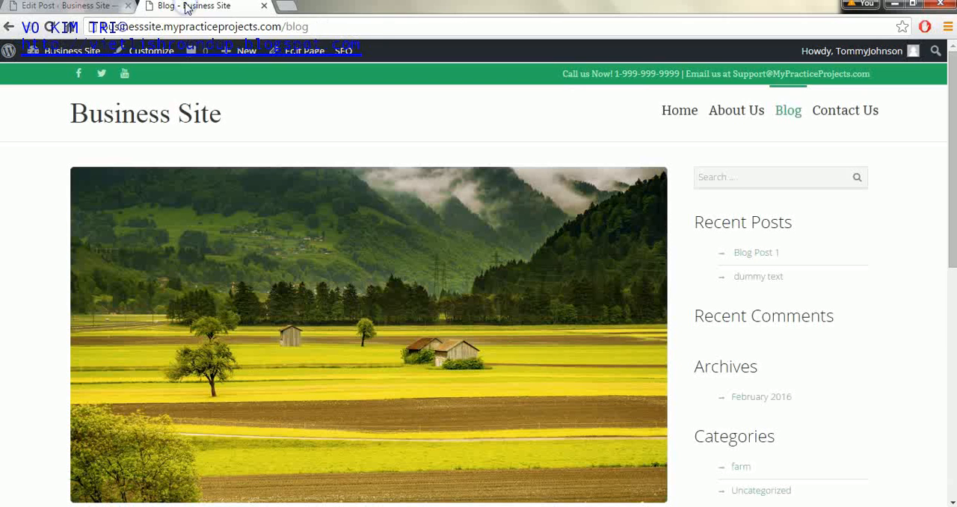
{"action": "left_click", "coordinate": [28, 26]}
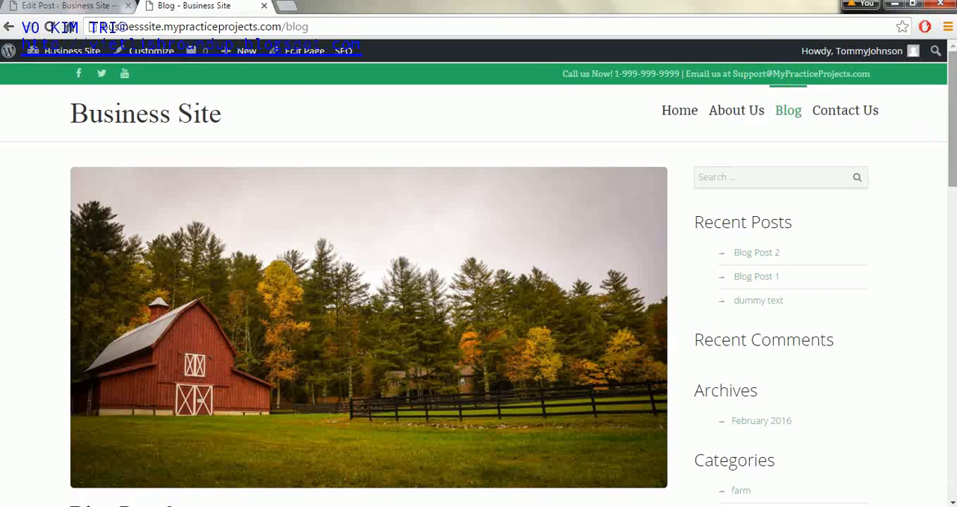
{"action": "mouse_move", "coordinate": [952, 101]}
{"action": "left_mouse_down"}
{"action": "mouse_move", "coordinate": [952, 235]}
{"action": "mouse_move", "coordinate": [947, 108]}
{"action": "left_mouse_up"}
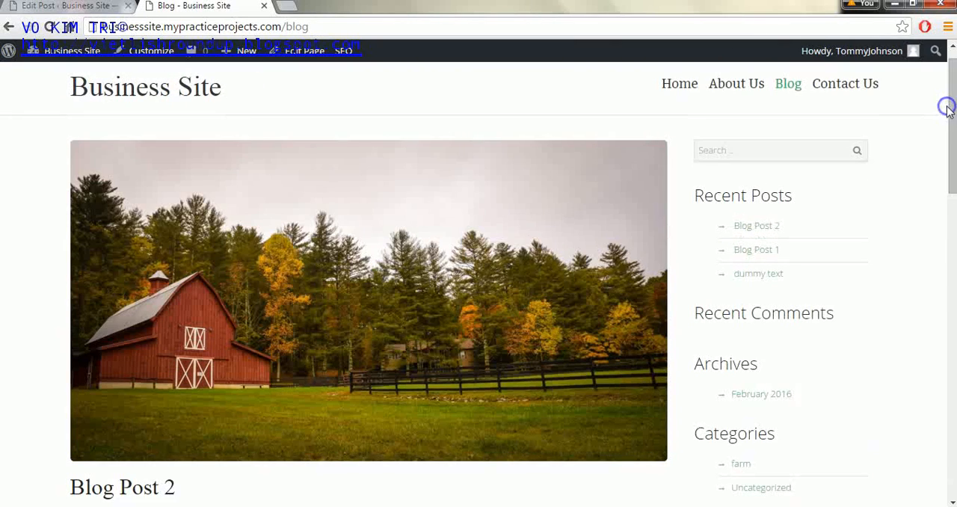
- Create a new post titled "Post #3" and paste the copied text into its body
{"action": "left_click", "coordinate": [108, 8]}
{"action": "left_click", "coordinate": [23, 149]}
{"action": "left_click", "coordinate": [180, 120]}
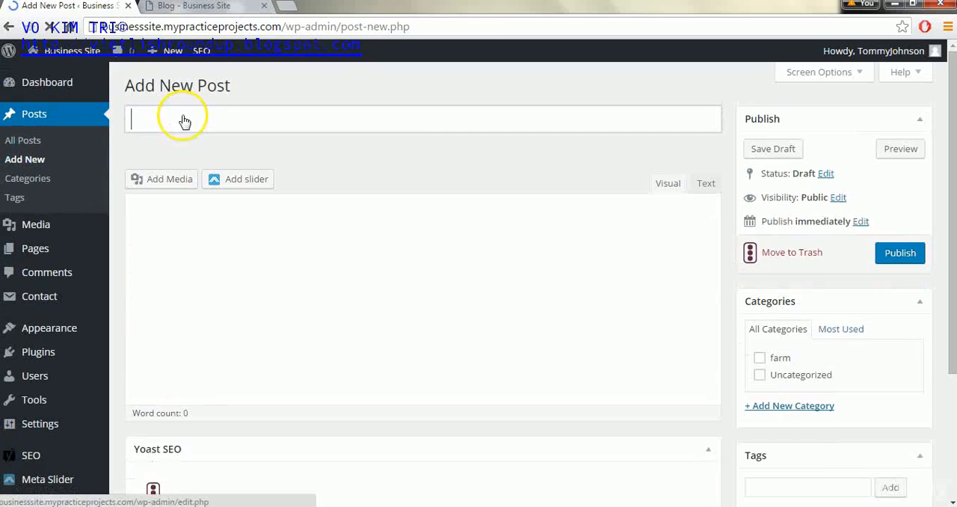
{"action": "type", "text": "Post #3"}
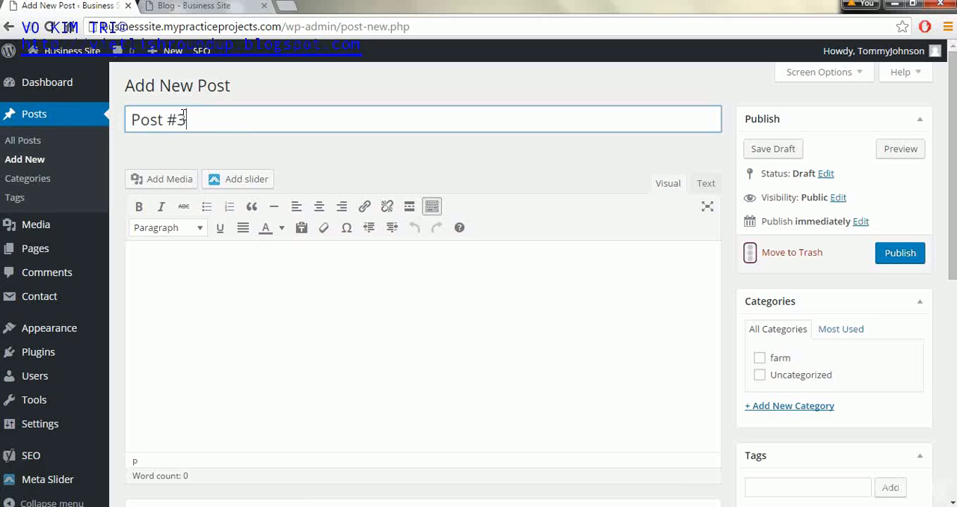
{"action": "left_click", "coordinate": [291, 331]}
{"action": "type", "text": "Wordpress Development We help our clients improve all aspects of their business by providing in depth wordpress development training to get them up to speed with current web trends. We help them by having their business work for them even while they sleep. Responsive Design Responsive Design may be more important than ever before. Even Google has gone out of their way to say that websites that are designed without mobile responsiveness will be penalized in their search engine rankings. We make all of our sites responsive.  Custom Logo Design Do you have a business, but don’t have an official logo yet? Maybe it’s something that you’ve been thinking about for years, but don’t have the computer skills or know any local photoshop experts to do the job. Don’t worry! We can teach you with a free tool."}
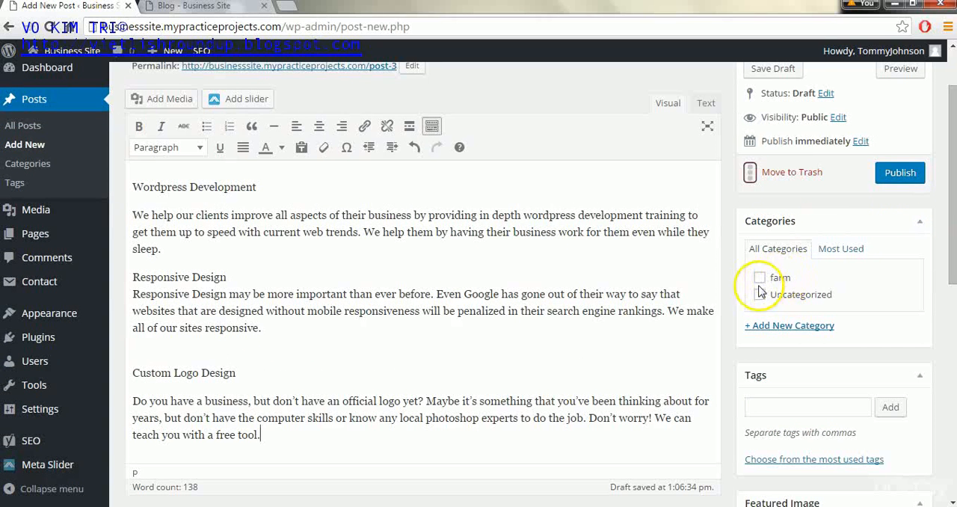
- Create the category "fireworks" for Post #3 and add the tag "fireworks" to it
{"action": "left_click", "coordinate": [757, 325]}
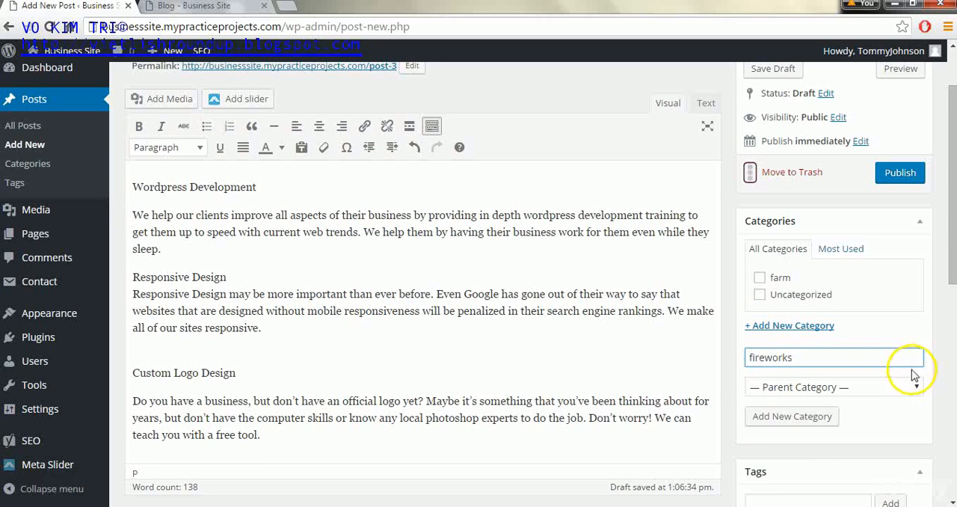
{"action": "left_click", "coordinate": [794, 417]}
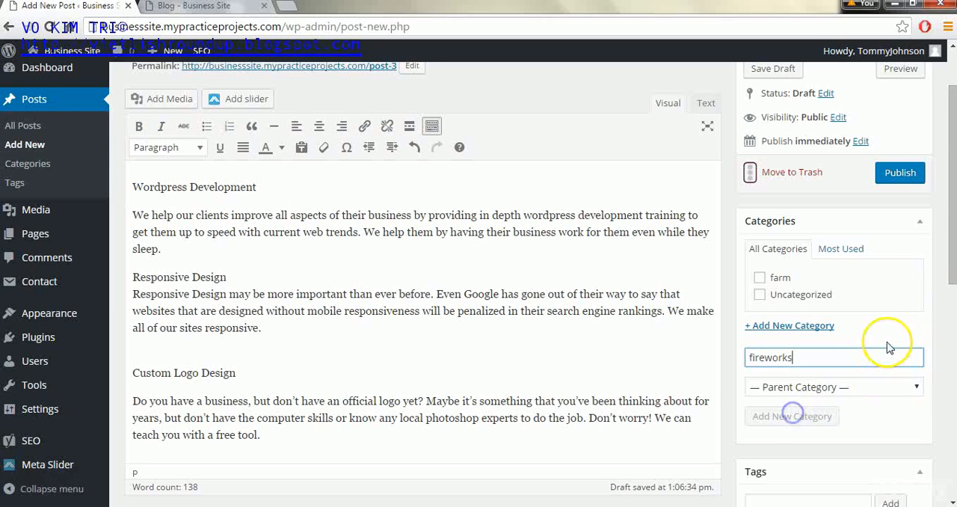
{"action": "left_click_drag", "start_coordinate": [948, 277], "coordinate": [944, 340]}
{"action": "left_click", "coordinate": [808, 373]}
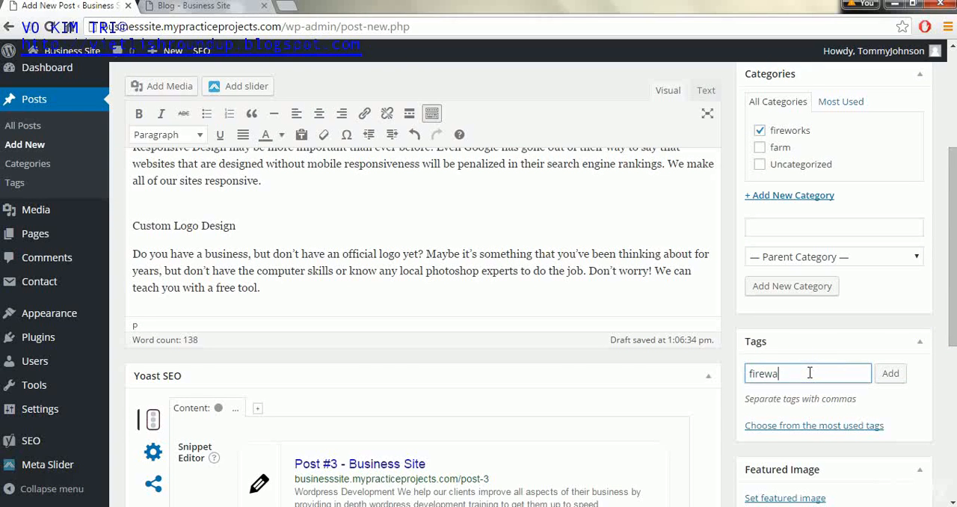
{"action": "left_click", "coordinate": [890, 373]}
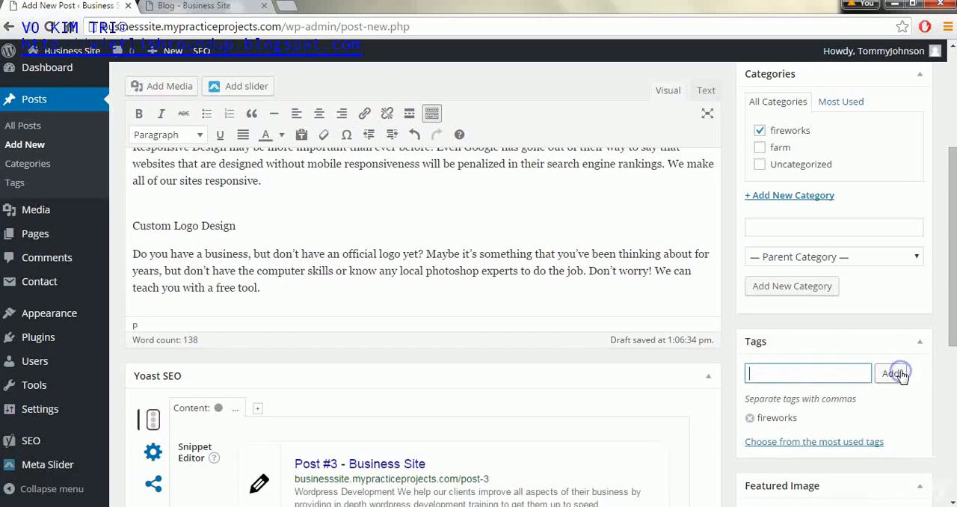
- Set the sparkler photo sparkler-677774.jpg from the media library as Post #3's featured image and publish the post
{"action": "left_click_drag", "start_coordinate": [946, 306], "coordinate": [947, 389]}
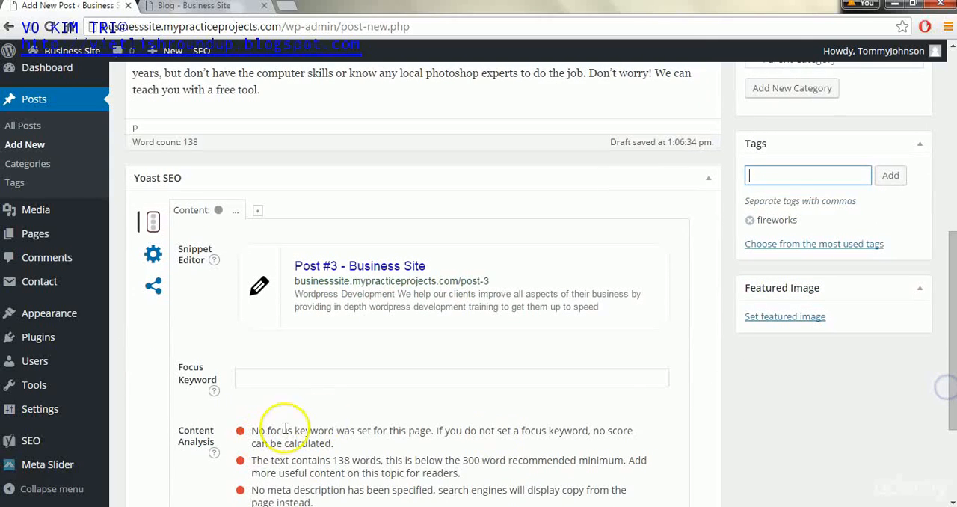
{"action": "left_click", "coordinate": [786, 317]}
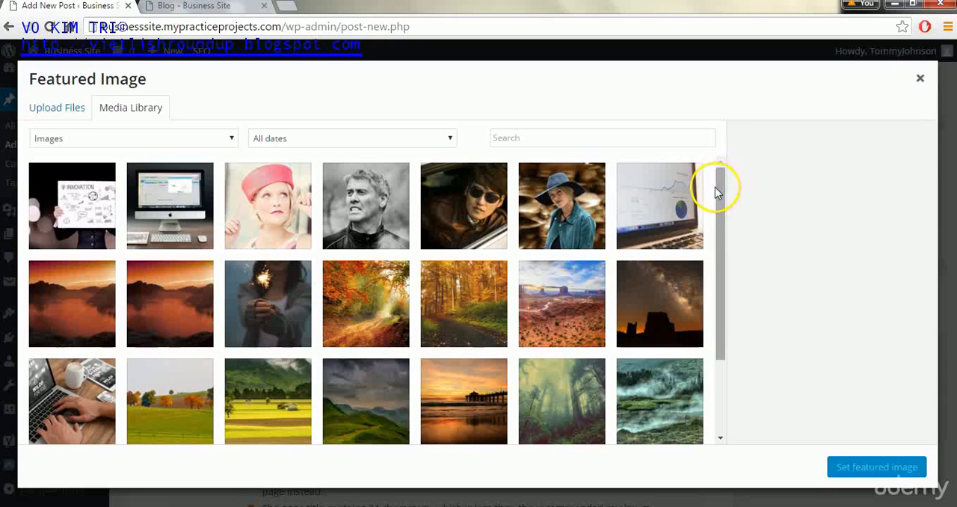
{"action": "left_click_drag", "start_coordinate": [720, 180], "coordinate": [722, 231]}
{"action": "left_click", "coordinate": [233, 187]}
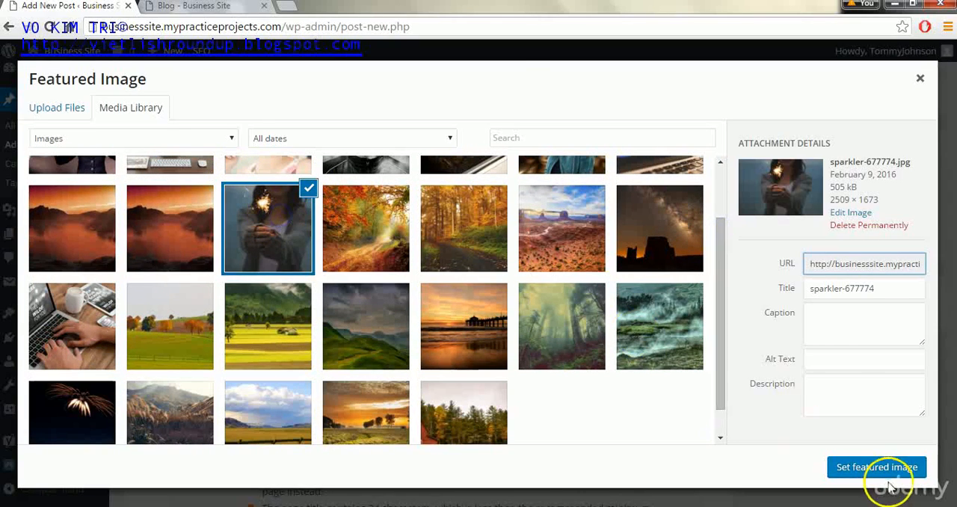
{"action": "left_click", "coordinate": [849, 471]}
{"action": "left_click_drag", "start_coordinate": [954, 305], "coordinate": [954, 127]}
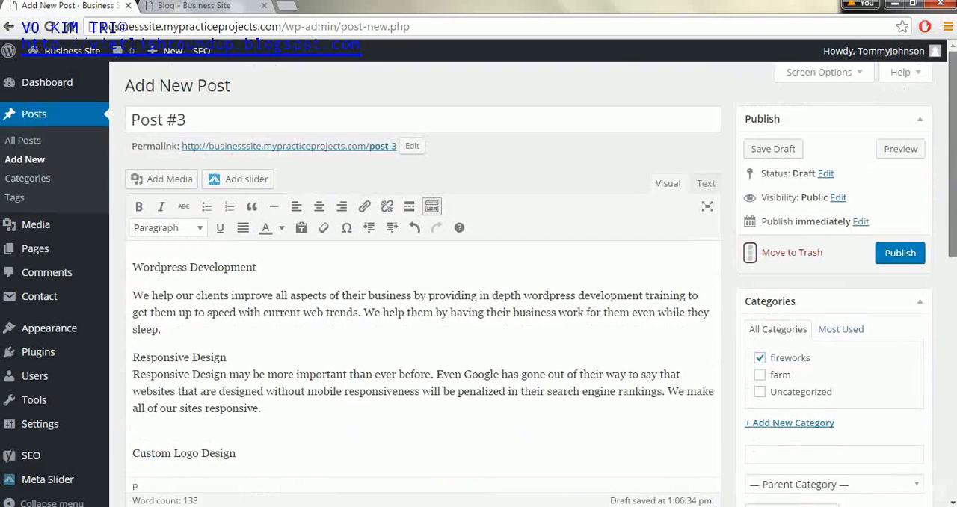
{"action": "left_click", "coordinate": [900, 254]}
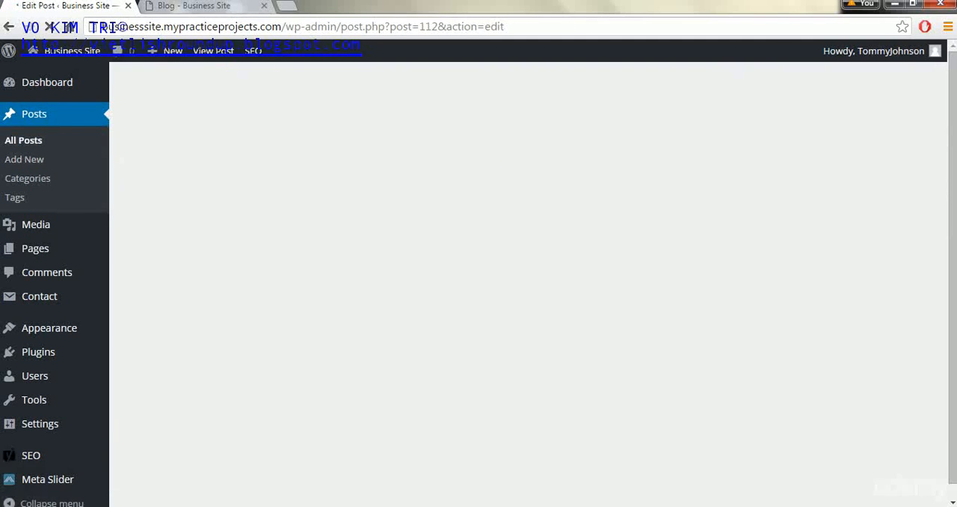
- Reload the live Blog page and review Post #3's image, excerpt, category, tag and sidebar entries
{"action": "left_click", "coordinate": [193, 6]}
{"action": "left_click", "coordinate": [49, 28]}
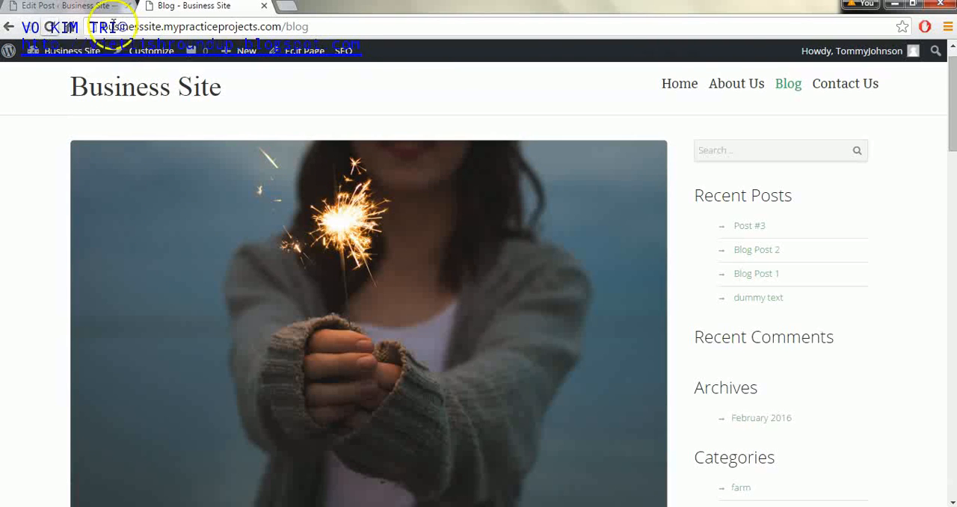
{"action": "left_click", "coordinate": [947, 234]}
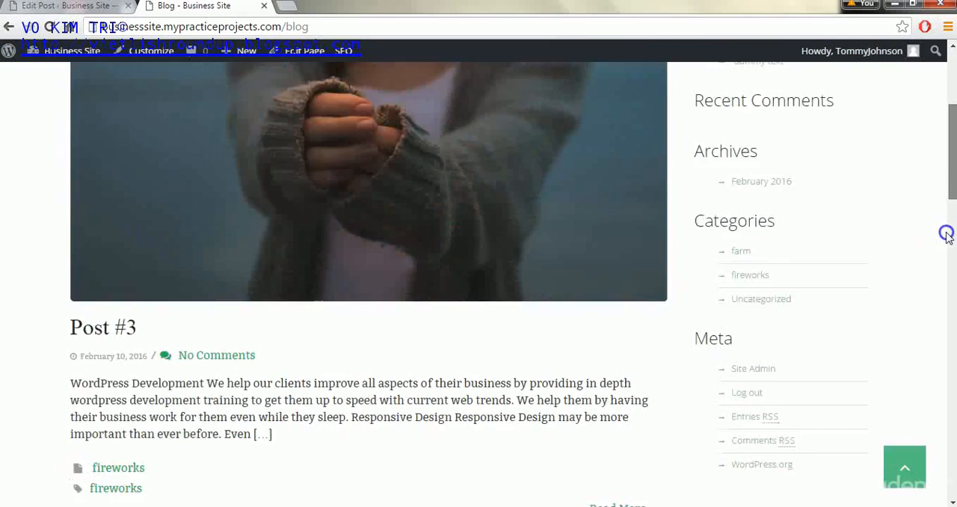
{"action": "left_click", "coordinate": [946, 234]}
{"action": "left_click_drag", "start_coordinate": [945, 236], "coordinate": [945, 66]}
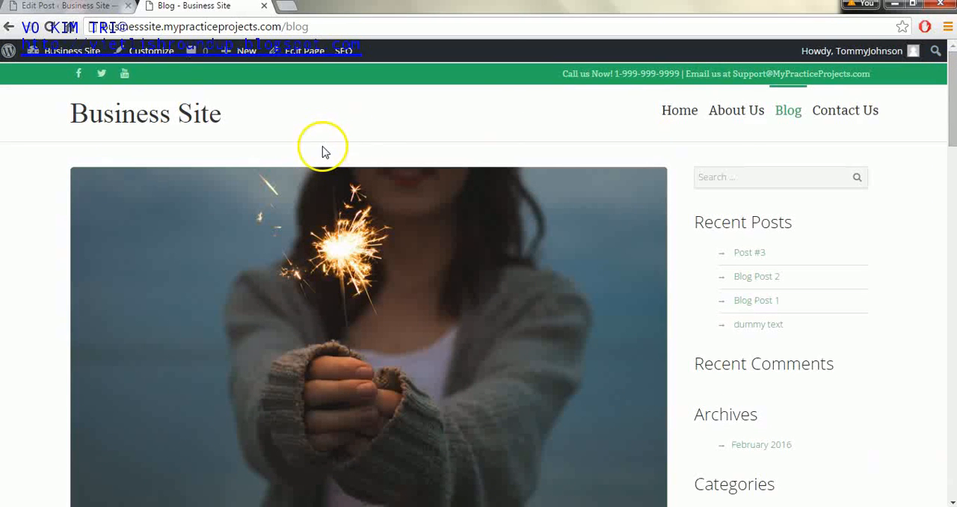
- Open the theme customizer's Blog (Posts Page) layout settings from the site's admin area
{"action": "left_click", "coordinate": [69, 6]}
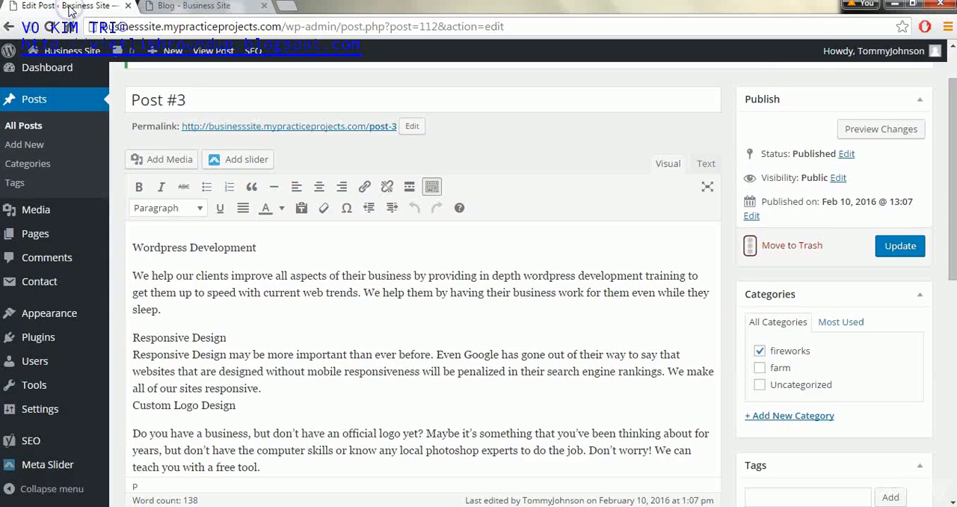
{"action": "mouse_move", "coordinate": [78, 327]}
{"action": "left_click", "coordinate": [134, 341]}
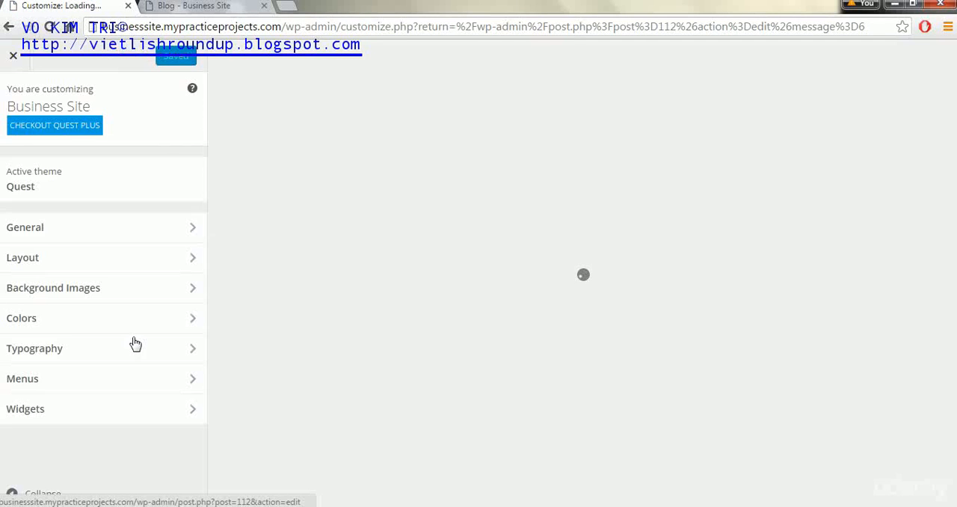
{"action": "left_click", "coordinate": [40, 258]}
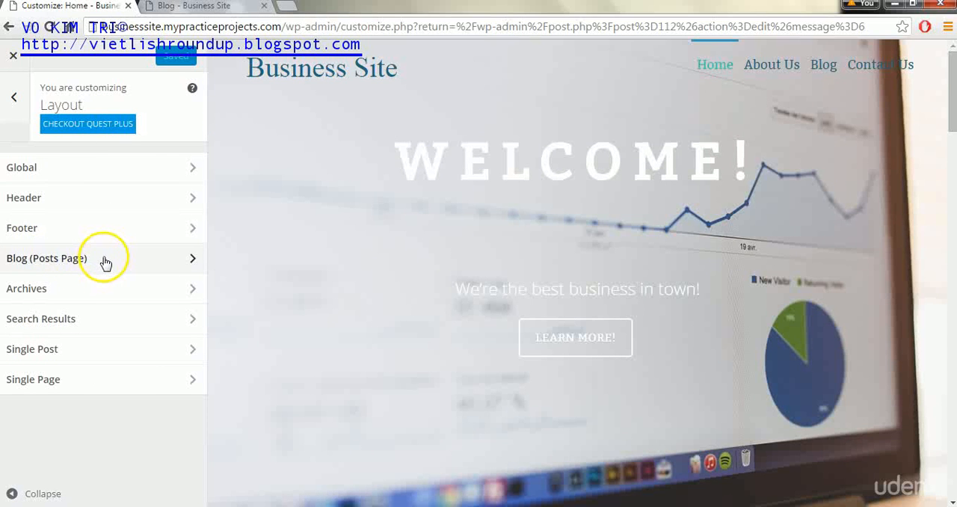
{"action": "left_click", "coordinate": [105, 262]}
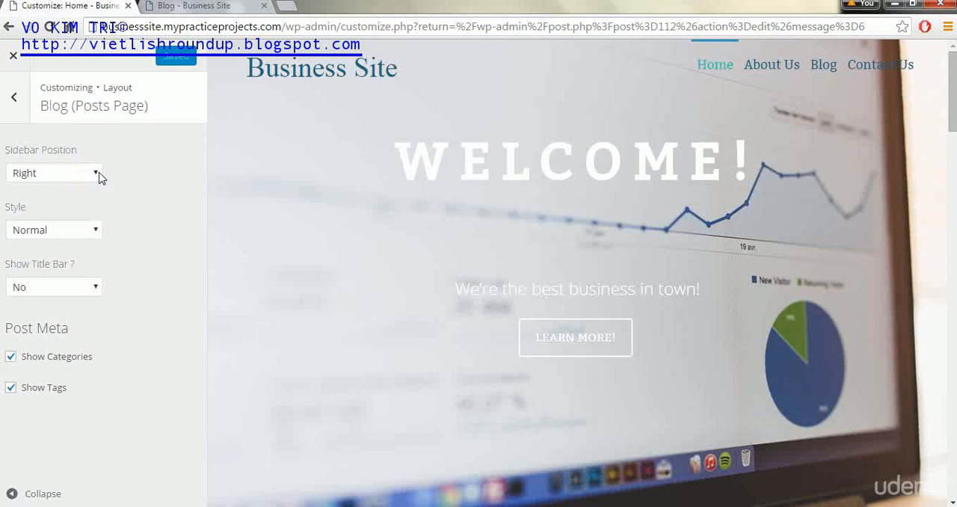
- Show the Blog page in the customizer preview and try the sidebar position None before setting it back to Right
{"action": "left_click", "coordinate": [826, 66]}
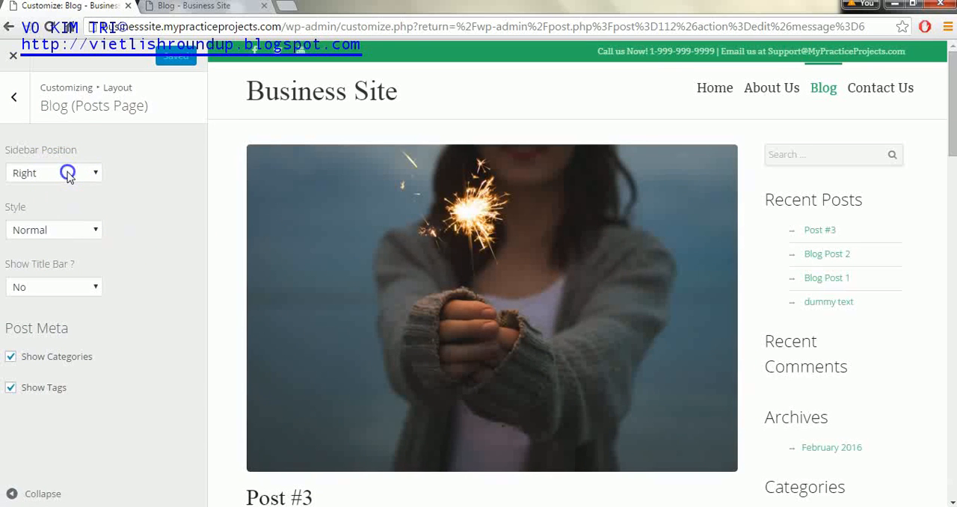
{"action": "left_click", "coordinate": [67, 176]}
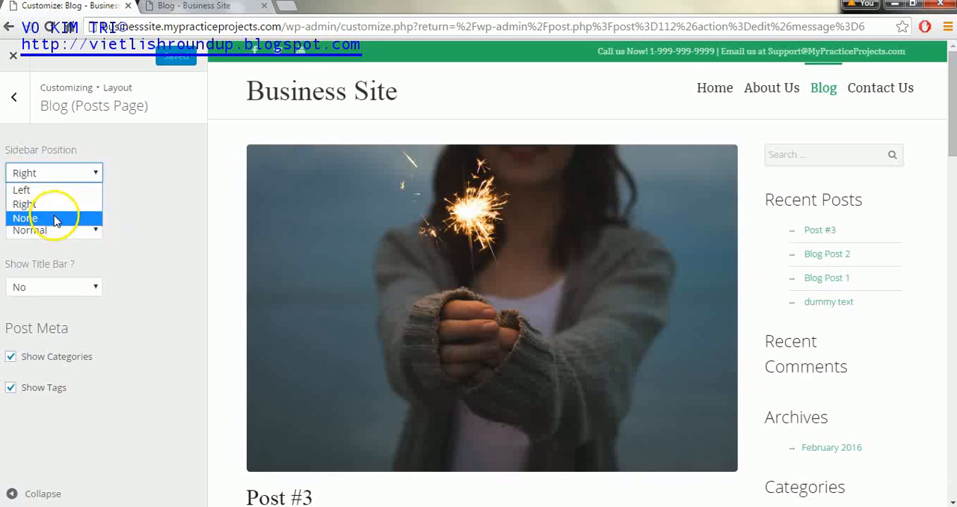
{"action": "left_click", "coordinate": [56, 216]}
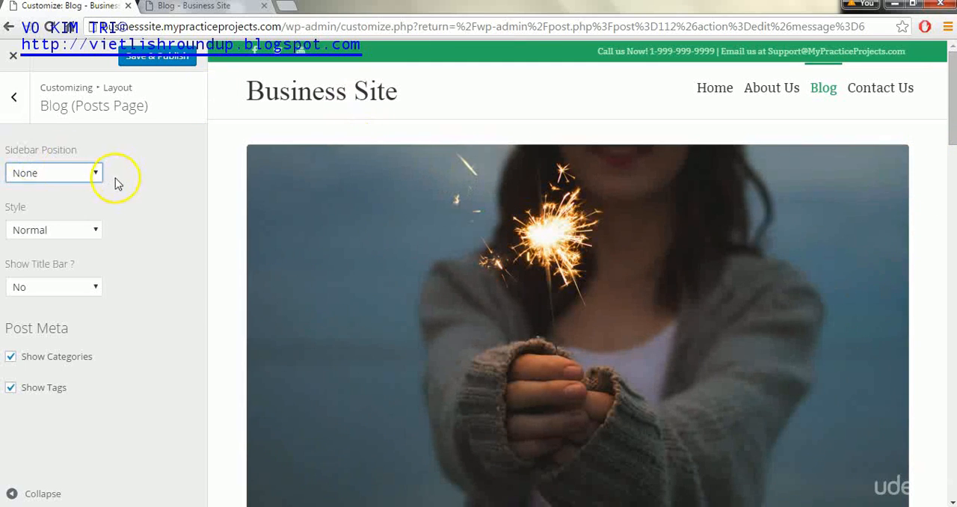
{"action": "left_click", "coordinate": [97, 177]}
{"action": "left_click", "coordinate": [71, 203]}
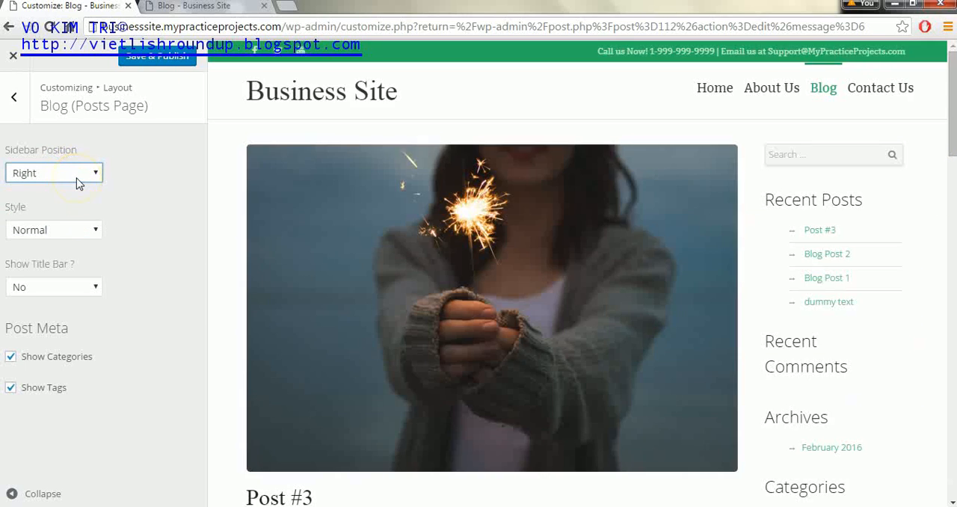
- Try the sidebar position Left for the blog page and return it to Right
{"action": "left_click", "coordinate": [77, 182]}
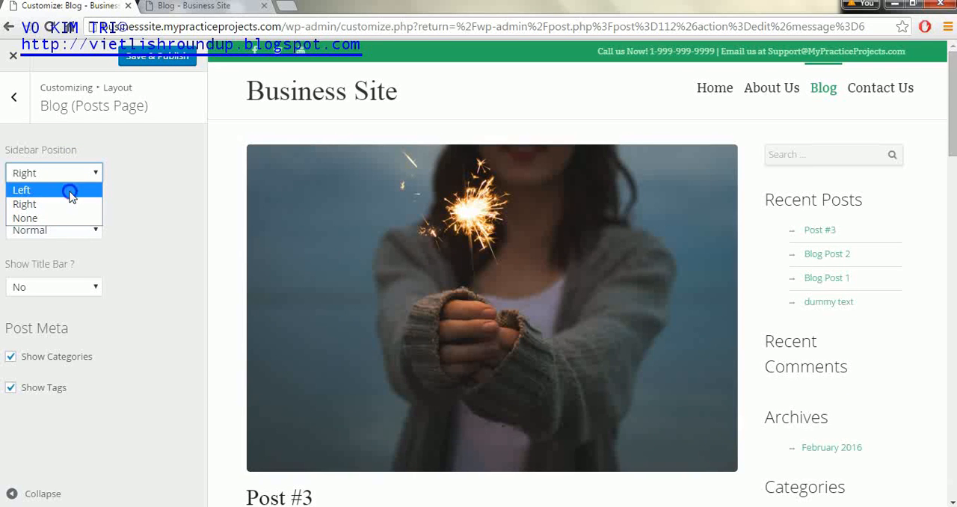
{"action": "left_click", "coordinate": [70, 191]}
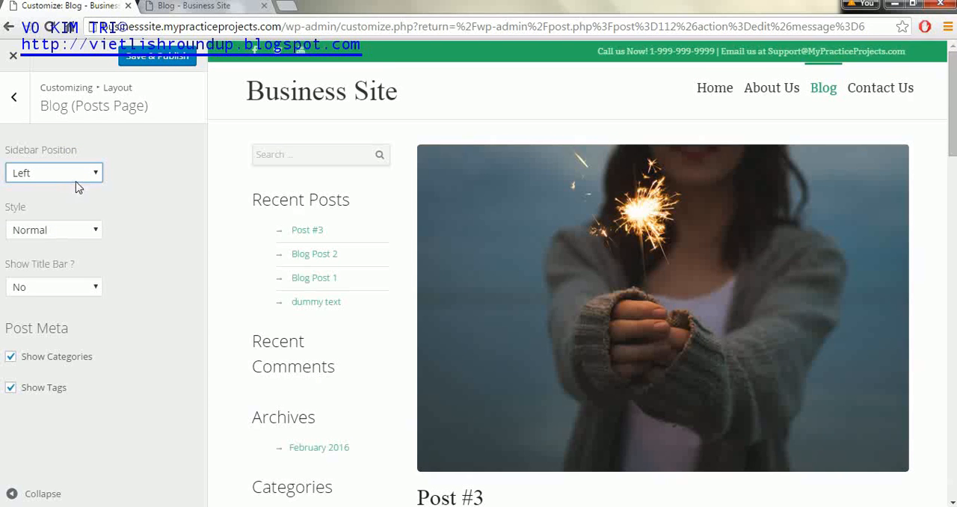
{"action": "left_click", "coordinate": [79, 175]}
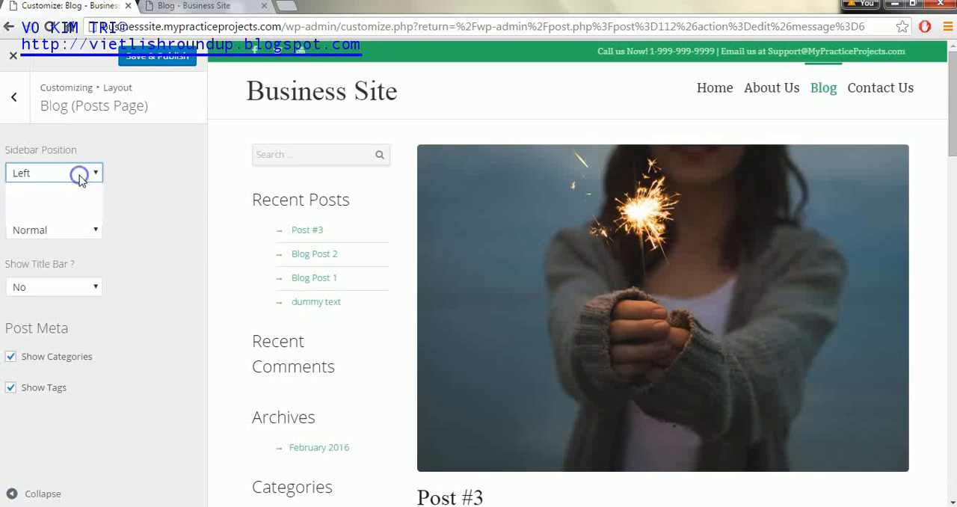
{"action": "left_click", "coordinate": [74, 206]}
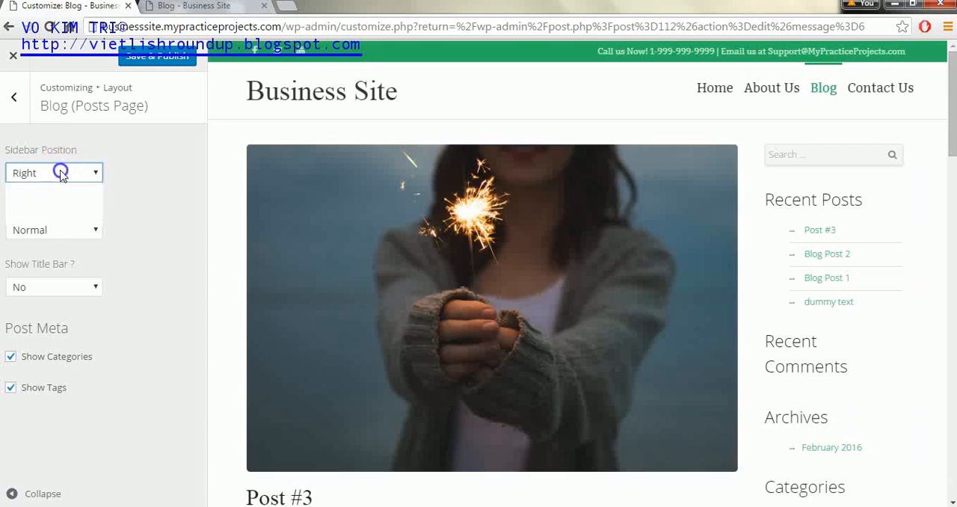
{"action": "left_click", "coordinate": [65, 174]}
{"action": "left_click", "coordinate": [65, 173]}
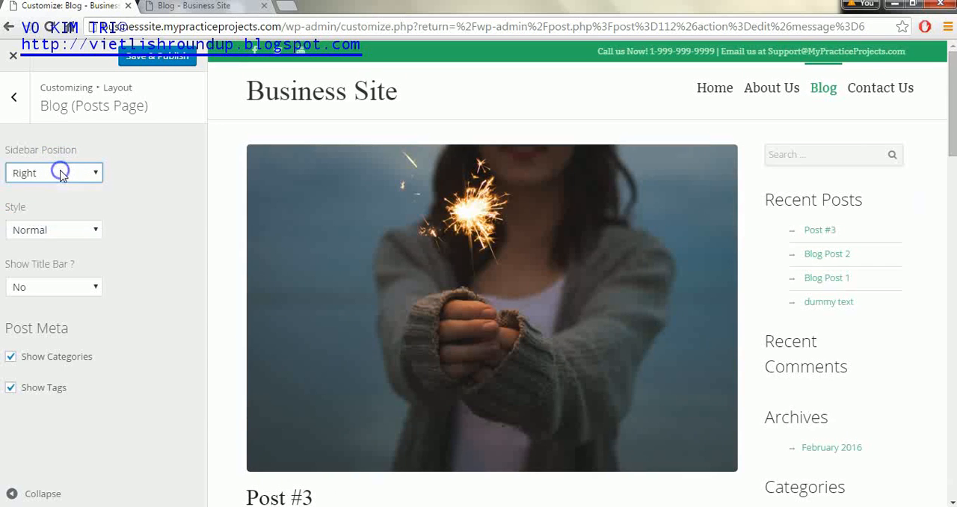
- Set the blog page style to Medium and look over the posts in the preview
{"action": "left_click", "coordinate": [90, 231]}
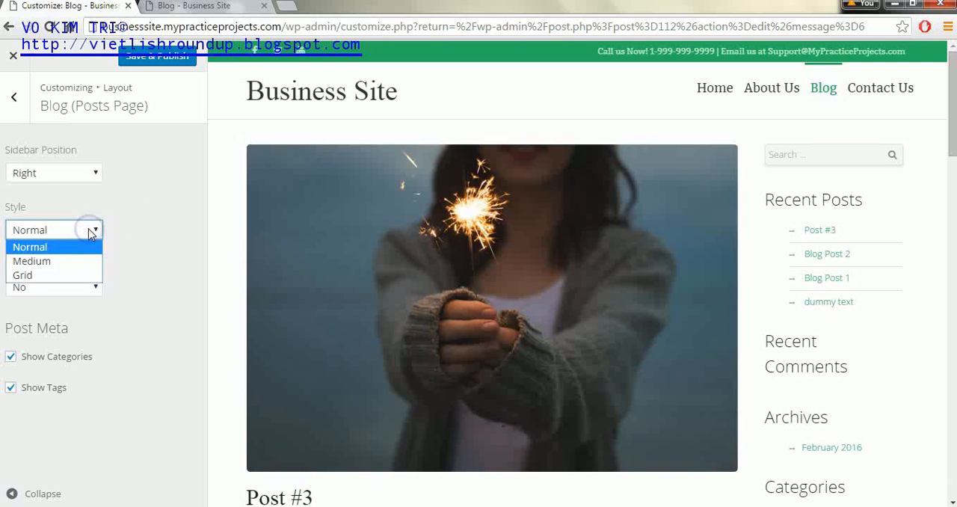
{"action": "left_click", "coordinate": [85, 262]}
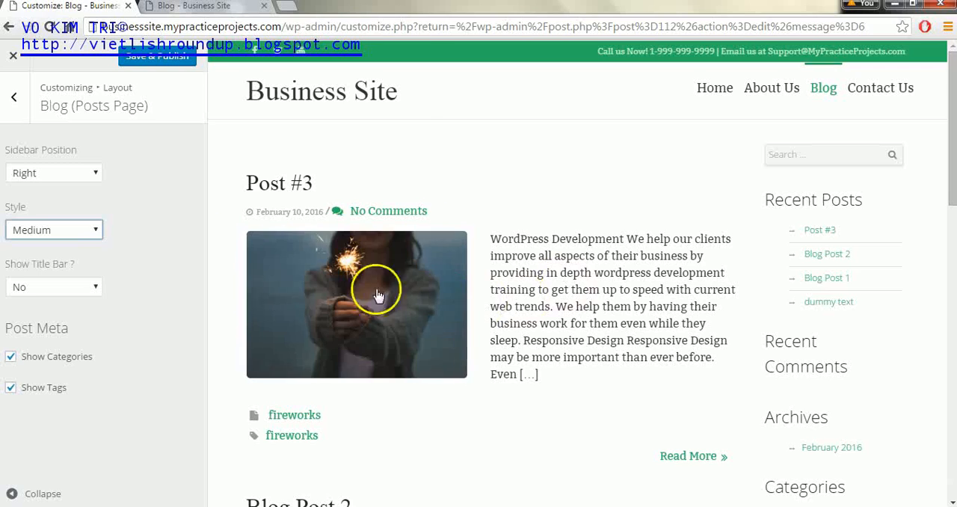
{"action": "left_click_drag", "start_coordinate": [952, 141], "coordinate": [940, 161]}
- Try the Grid style for the blog posts and switch the style back to Medium
{"action": "left_click", "coordinate": [38, 226]}
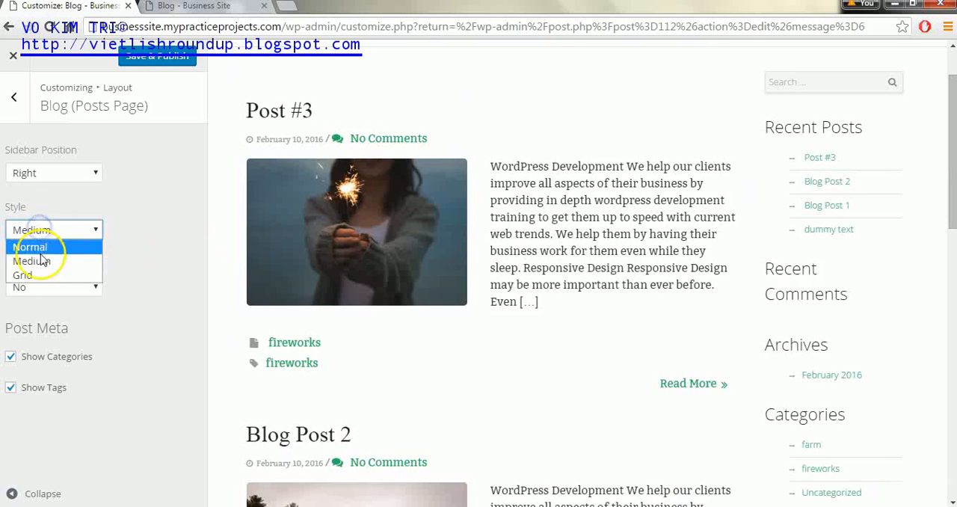
{"action": "left_click", "coordinate": [33, 273]}
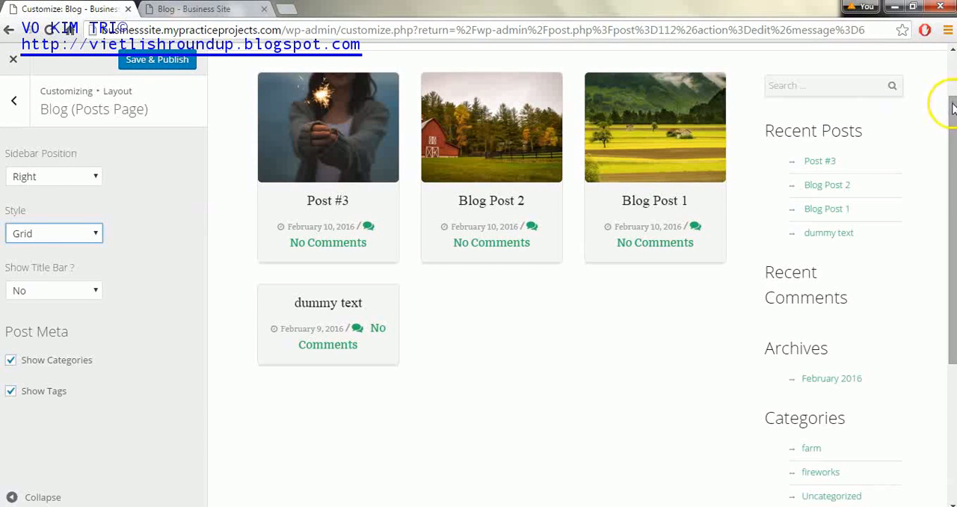
{"action": "left_click_drag", "start_coordinate": [954, 107], "coordinate": [951, 71]}
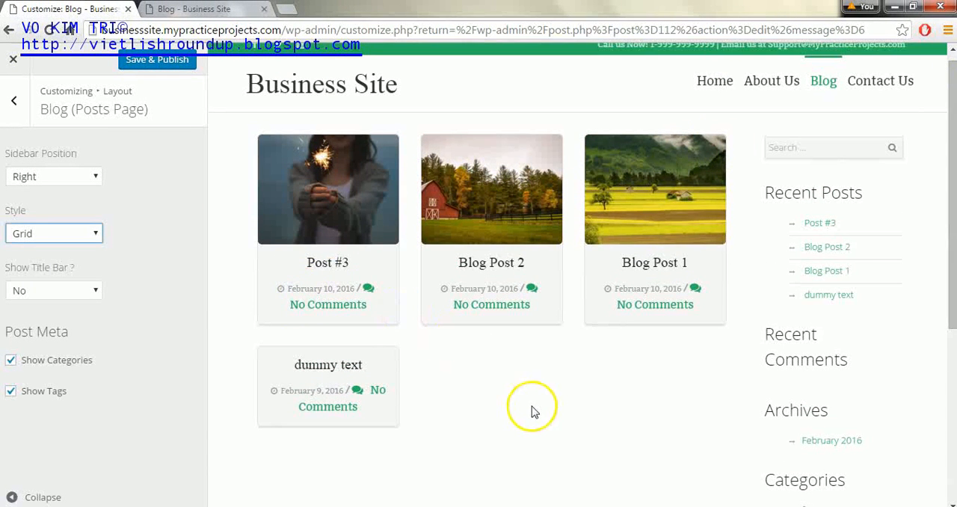
{"action": "left_click", "coordinate": [67, 234]}
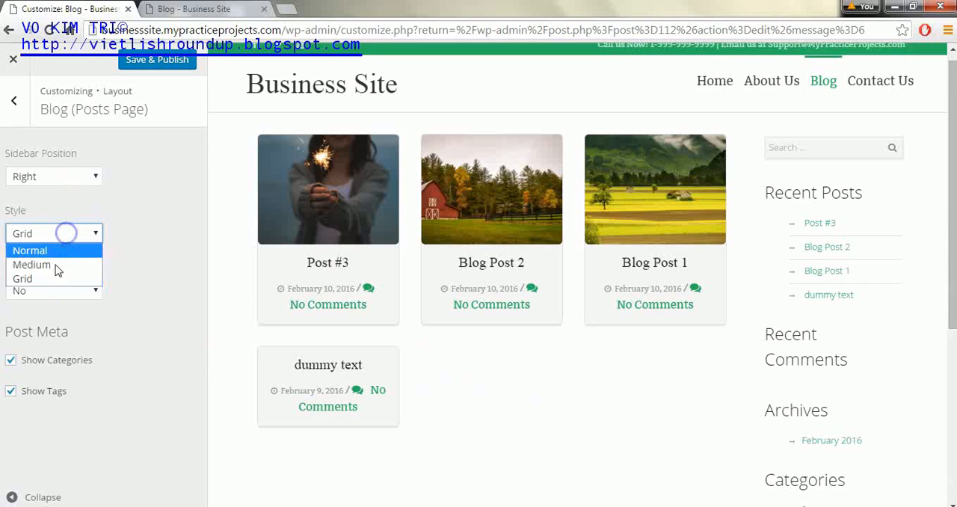
{"action": "left_click", "coordinate": [54, 266]}
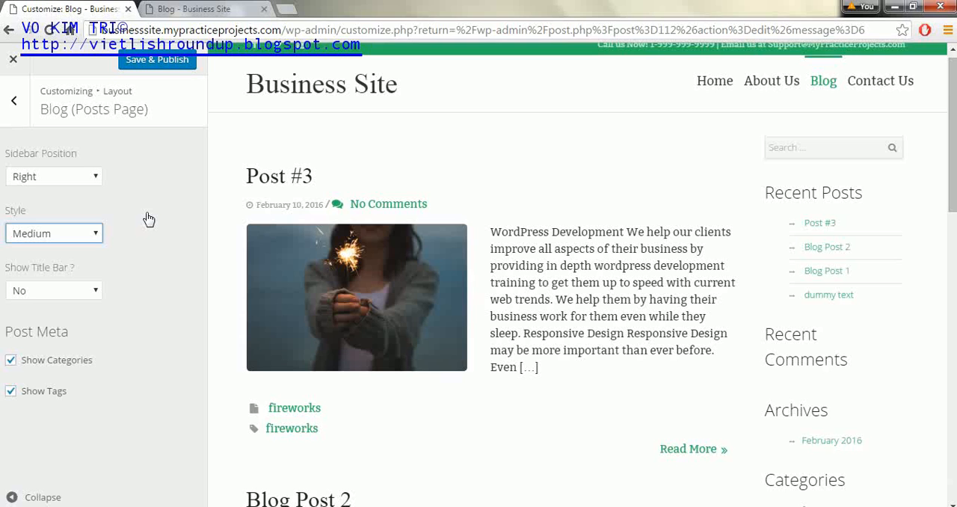
- Try showing the title bar on the blog page and set it back to No
{"action": "left_click", "coordinate": [62, 290]}
{"action": "left_click", "coordinate": [56, 306]}
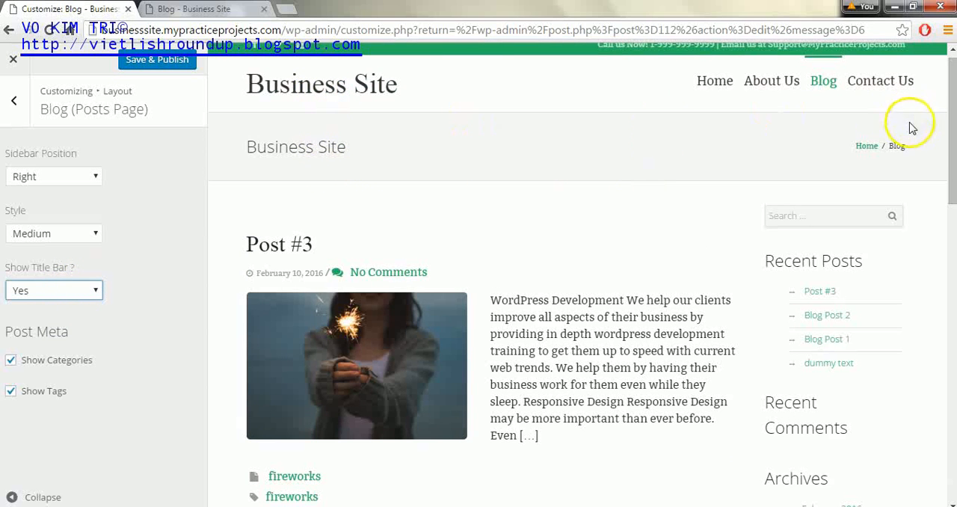
{"action": "left_click", "coordinate": [59, 294]}
{"action": "left_click", "coordinate": [54, 320]}
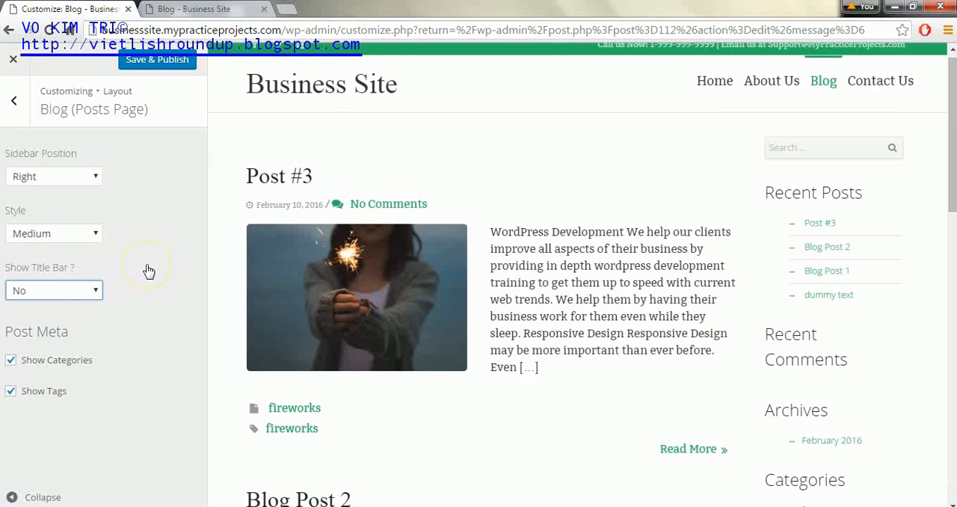
- Test the category and tag display in the post meta, leave both hidden, and save and publish the blog layout
{"action": "left_click", "coordinate": [10, 362]}
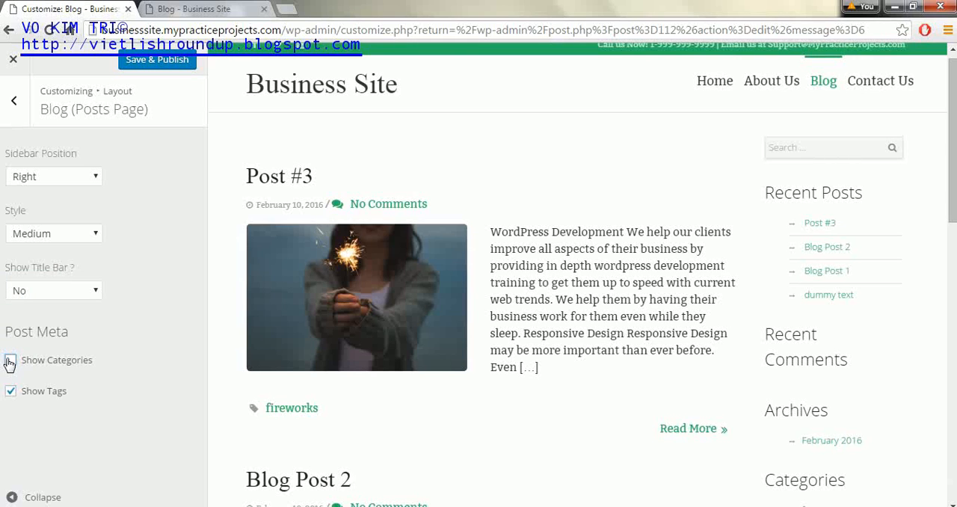
{"action": "left_click", "coordinate": [11, 393]}
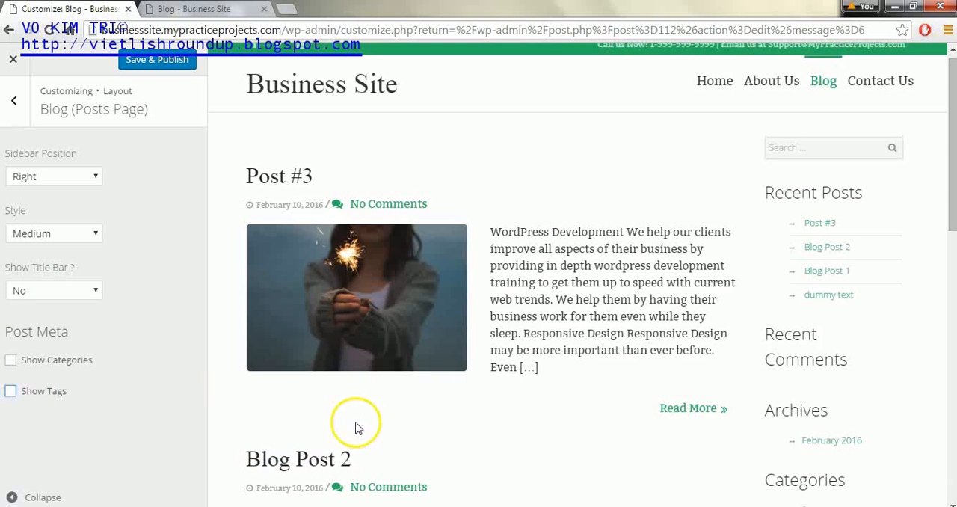
{"action": "left_click", "coordinate": [11, 392]}
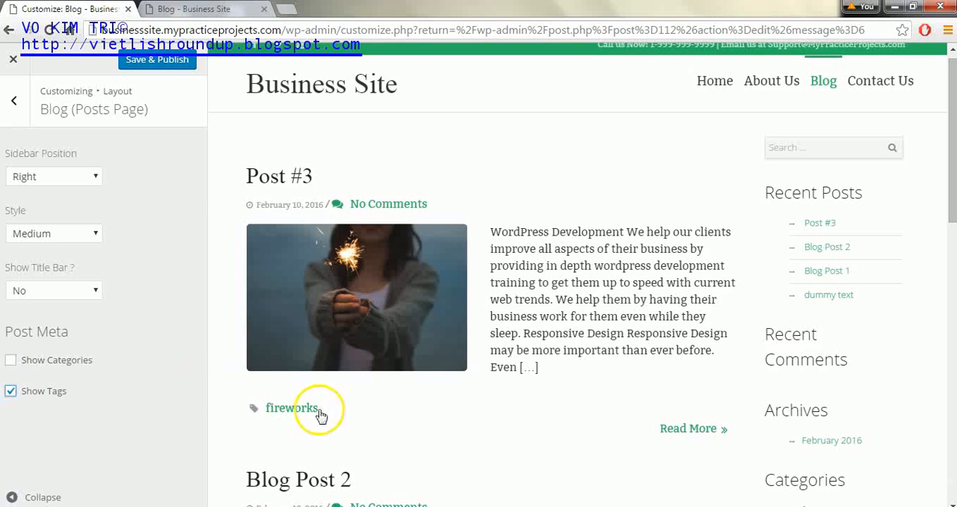
{"action": "left_click", "coordinate": [12, 361]}
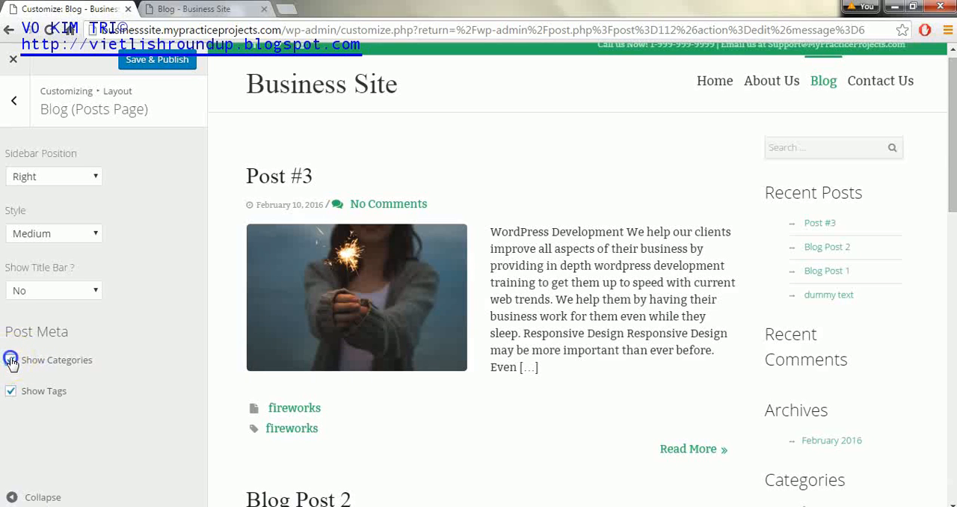
{"action": "left_click", "coordinate": [10, 391]}
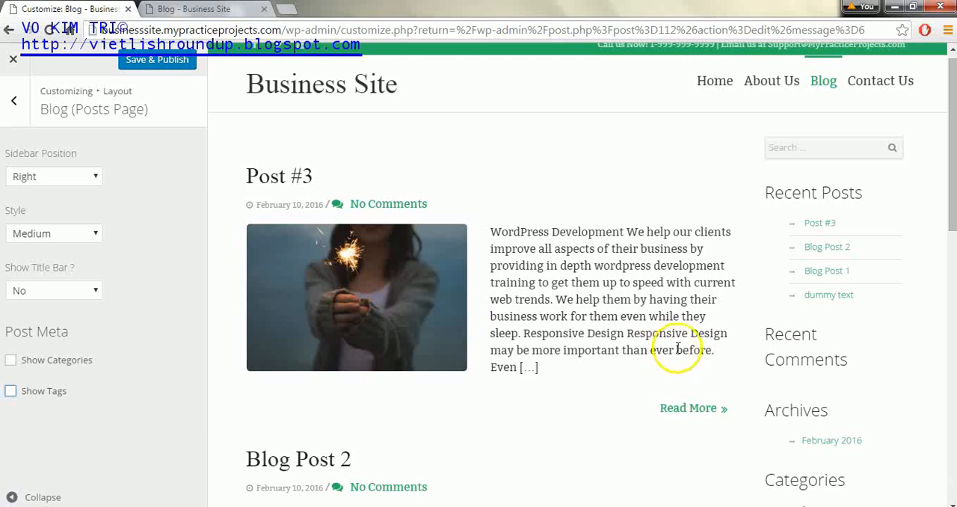
{"action": "left_click", "coordinate": [155, 63]}
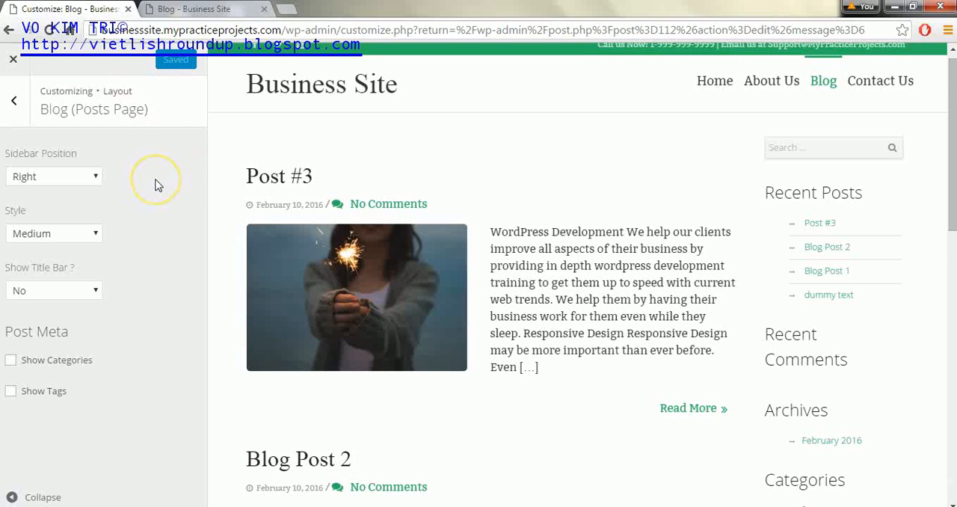